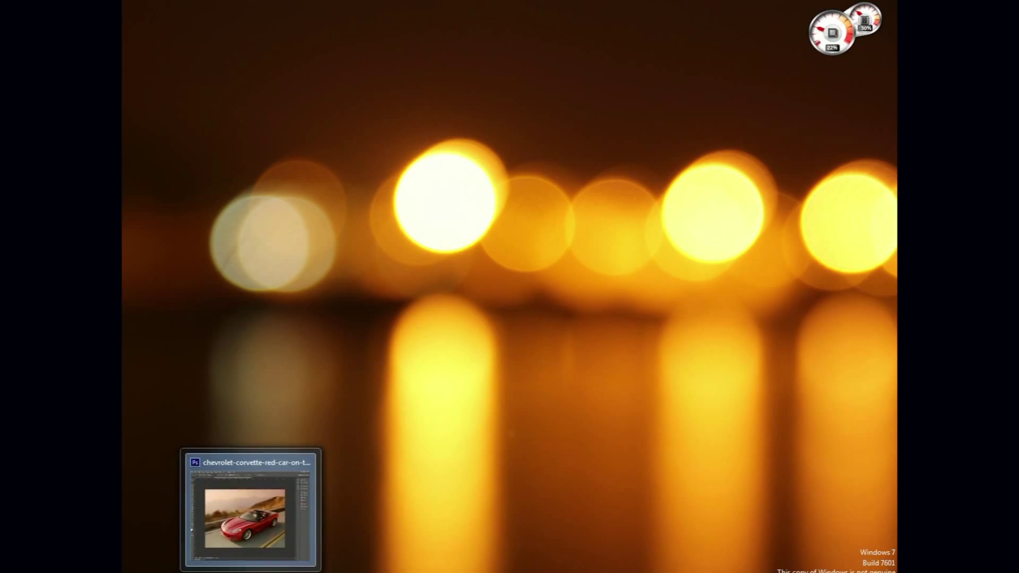
# Restore the Photoshop window showing the red Corvette image from the taskbar
pyautogui.click(250, 510)
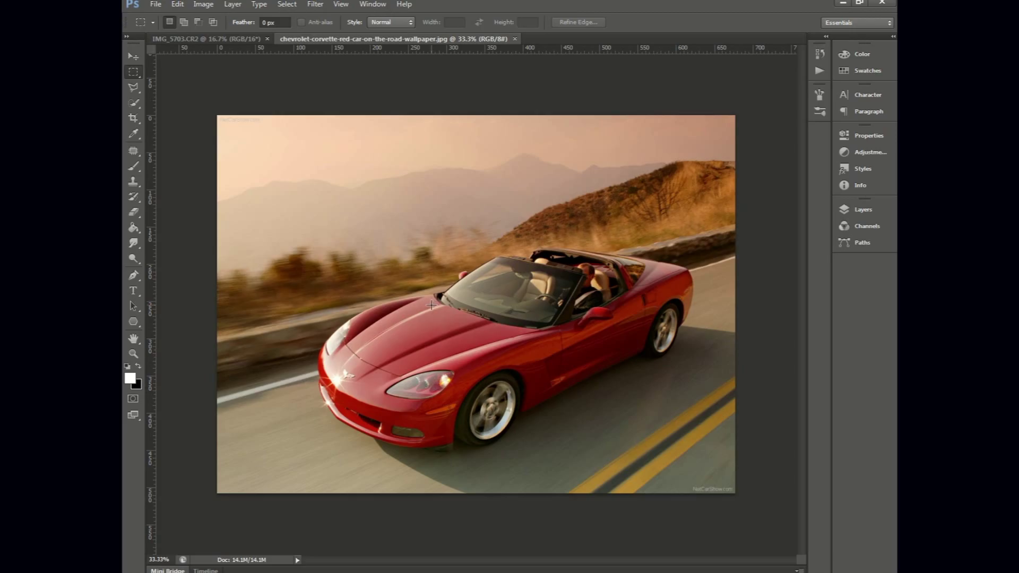
# Make the IMG_5703.CR2 portrait active with the Move tool and bring up the adjustment types
pyautogui.click(217, 42)
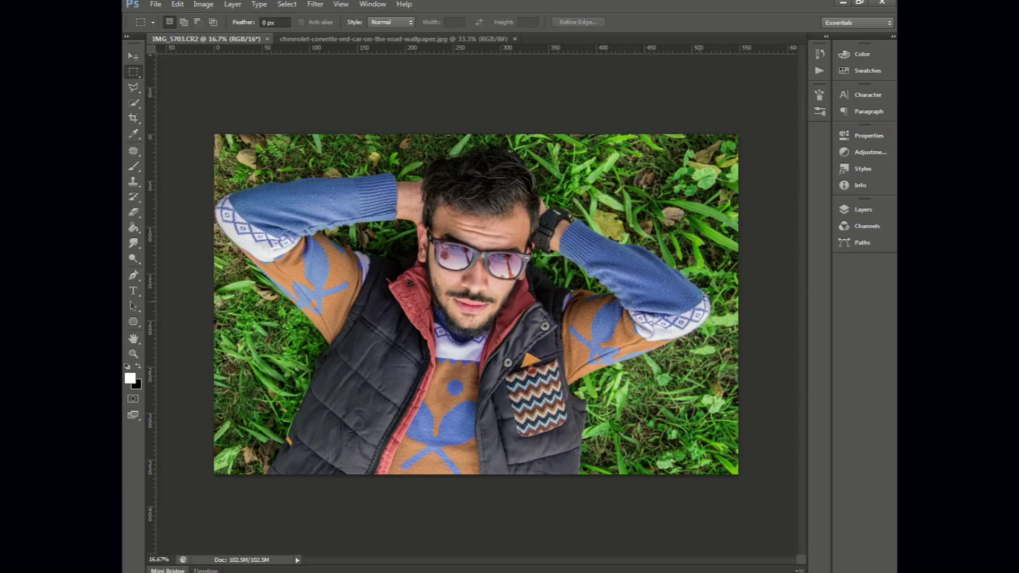
pyautogui.click(129, 60)
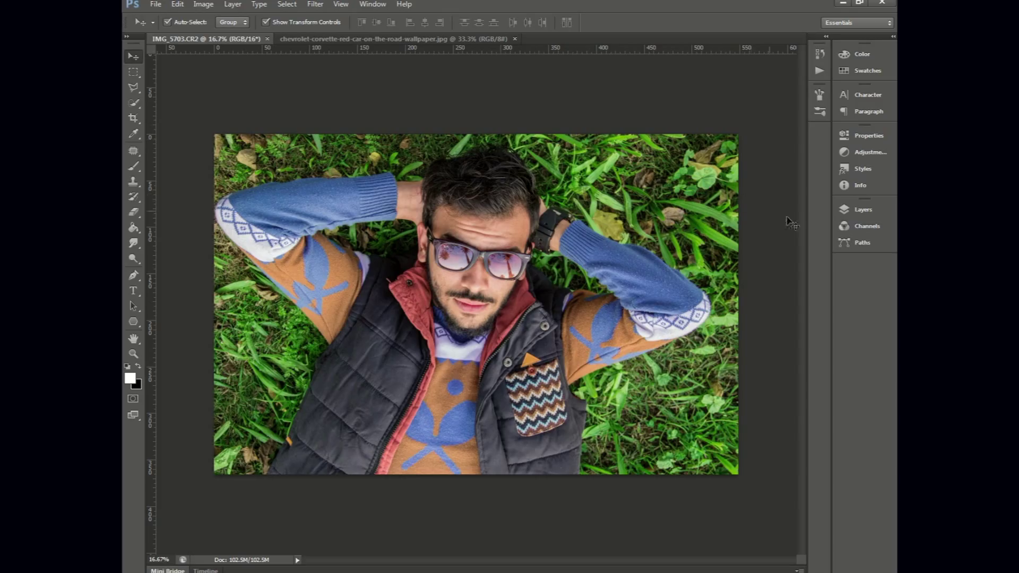
pyautogui.click(845, 211)
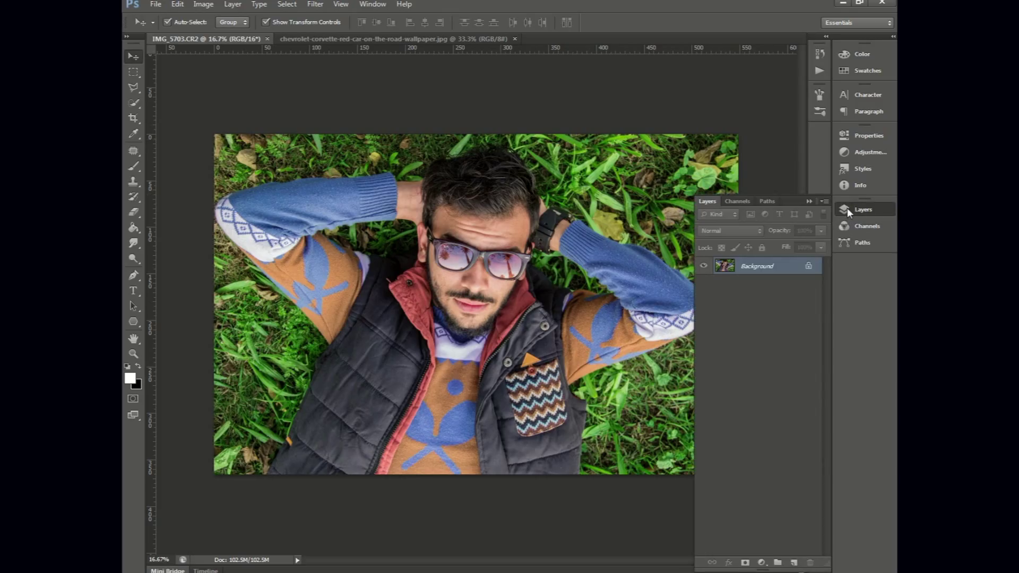
pyautogui.click(847, 209)
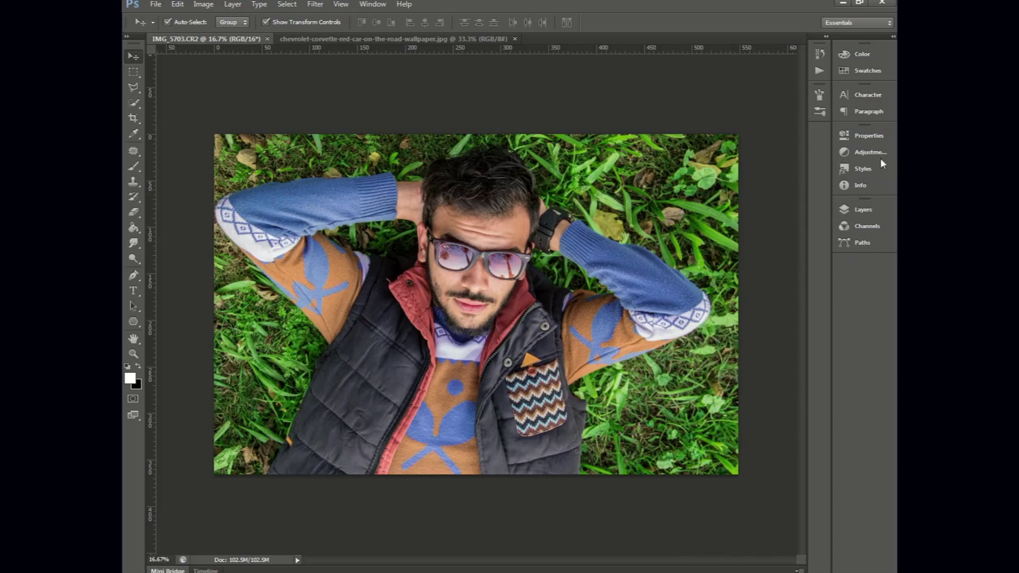
pyautogui.click(865, 154)
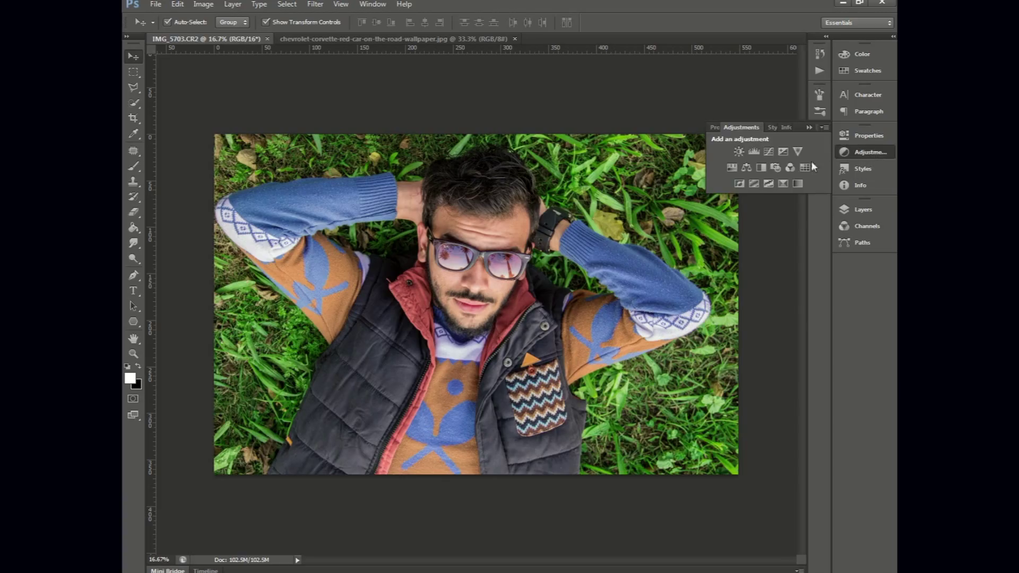
pyautogui.click(727, 168)
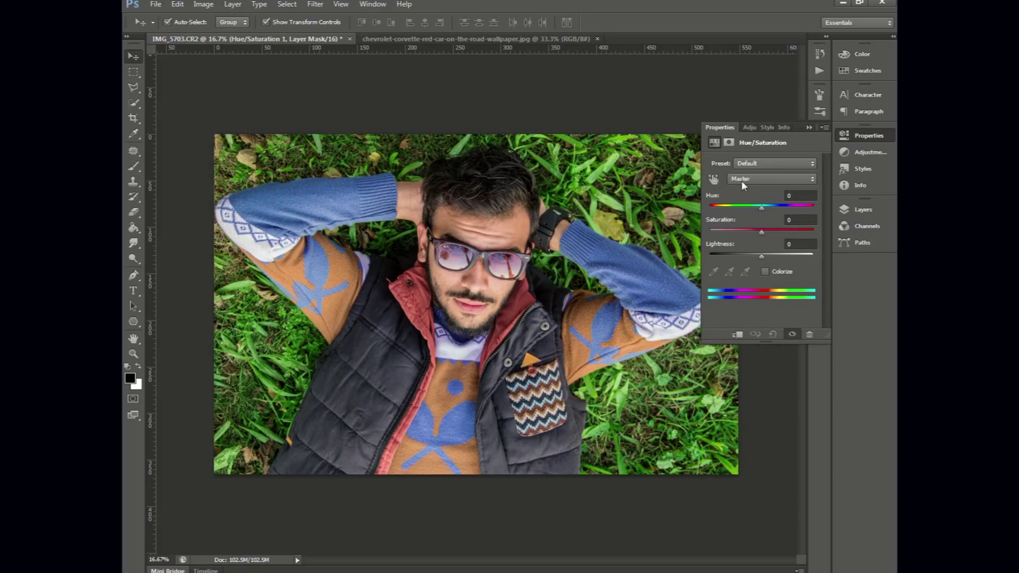
pyautogui.click(746, 179)
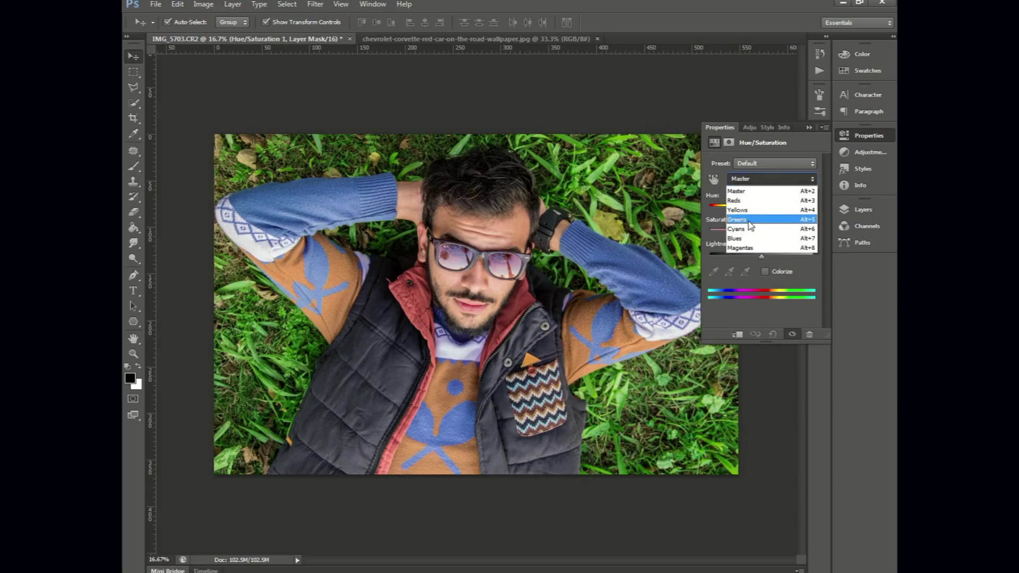
pyautogui.click(746, 220)
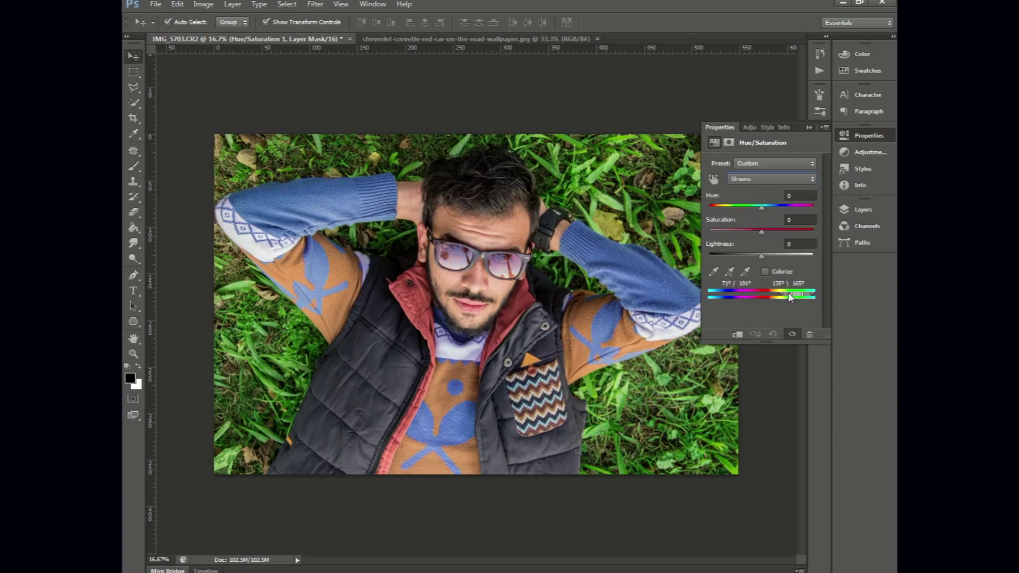
pyautogui.moveTo(790, 295); pyautogui.dragTo(785, 294)
pyautogui.moveTo(760, 208)
pyautogui.mouseDown()
pyautogui.moveTo(734, 208)
pyautogui.moveTo(782, 210)
pyautogui.moveTo(737, 210)
pyautogui.moveTo(753, 212)
pyautogui.mouseUp()
pyautogui.click(605, 256)
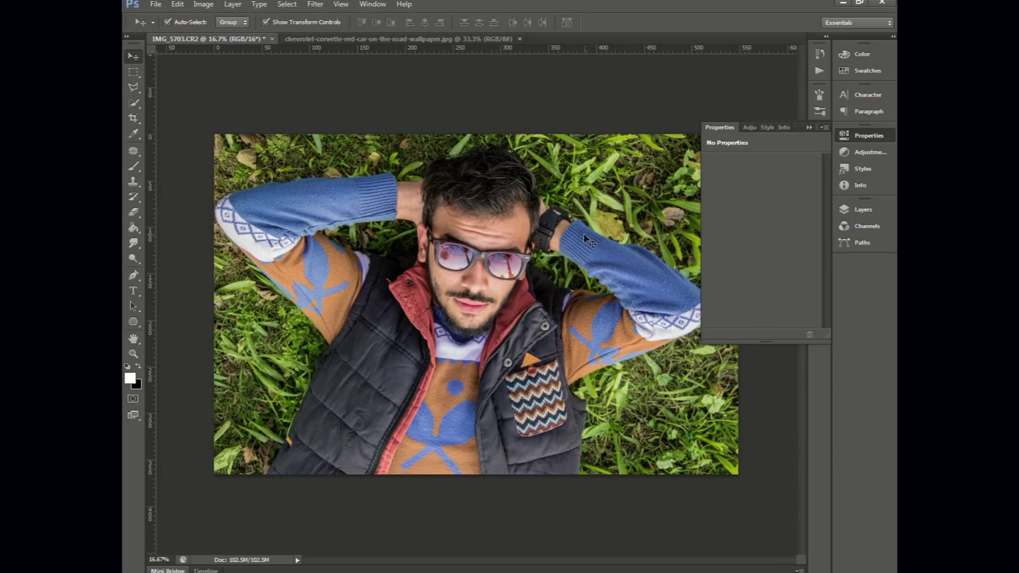
pyautogui.click(841, 153)
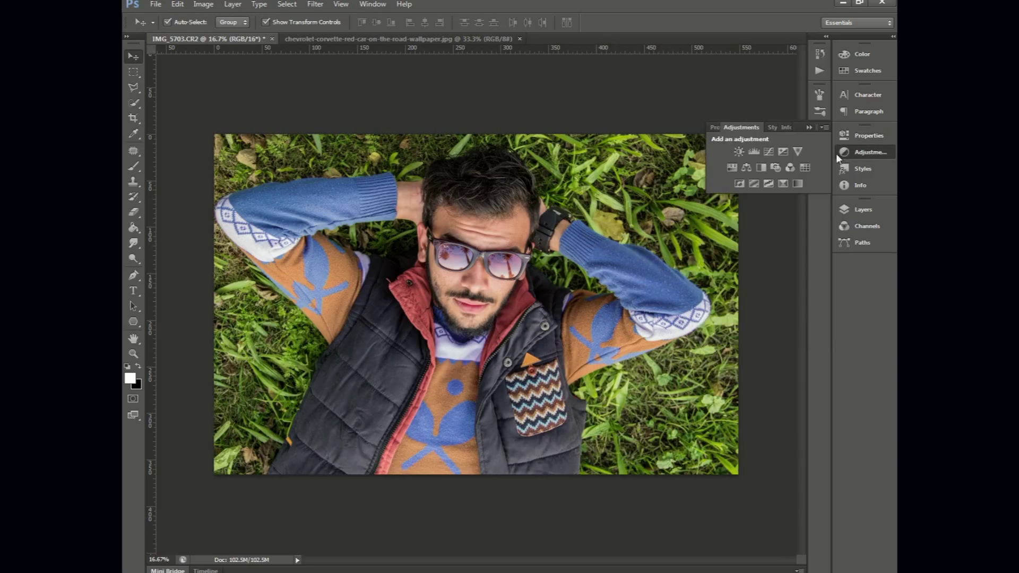
pyautogui.click(736, 171)
pyautogui.click(775, 163)
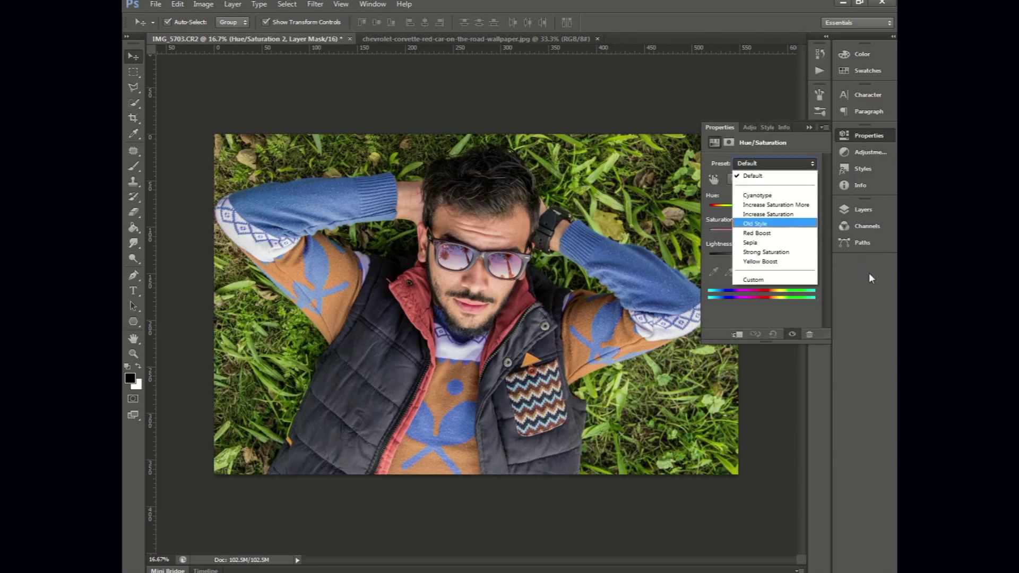
pyautogui.click(859, 209)
pyautogui.click(750, 282)
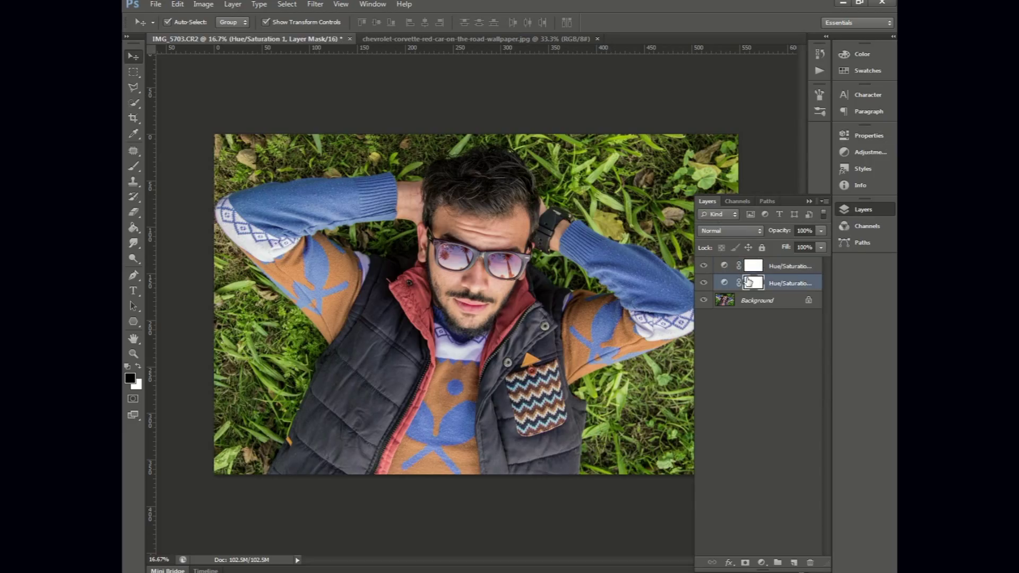
pyautogui.keyDown('shift'); pyautogui.click(761, 268); pyautogui.keyUp('shift')
pyautogui.keyDown('shift'); pyautogui.click(773, 269); pyautogui.keyUp('shift')
pyautogui.press('Delete')
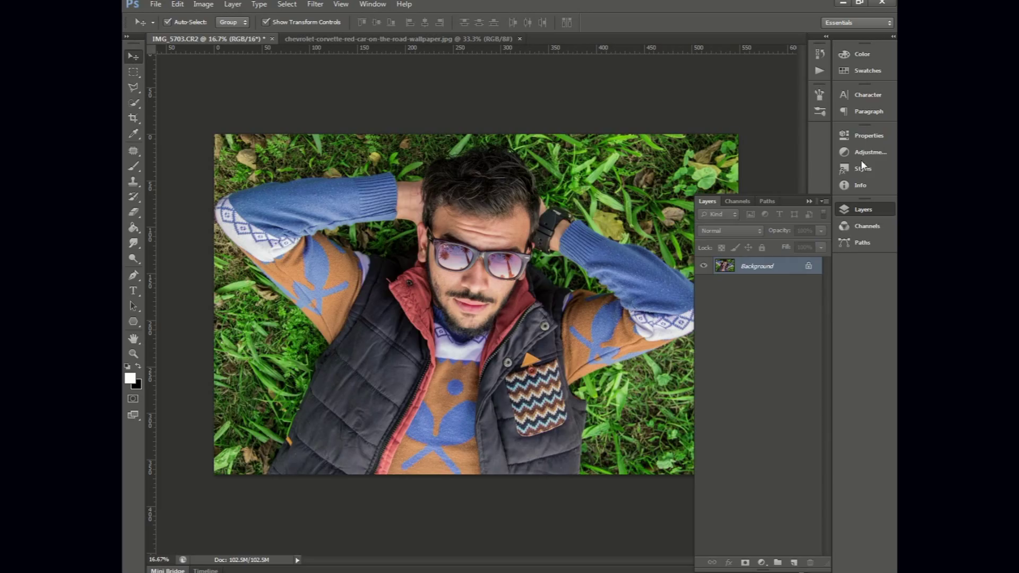
pyautogui.click(861, 155)
# Add a Hue/Saturation adjustment layer targeting the Greens range
pyautogui.click(759, 168)
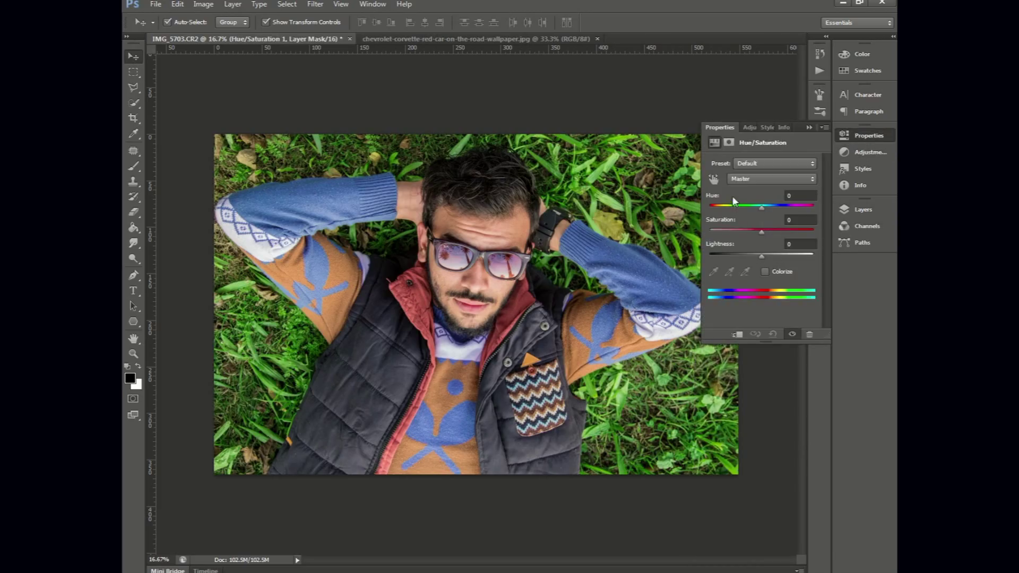
pyautogui.click(762, 180)
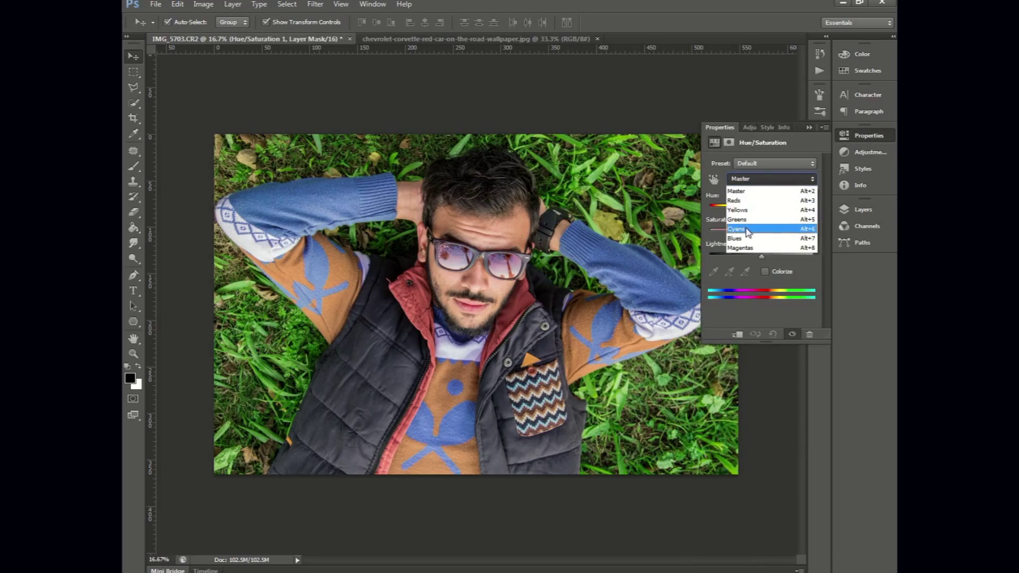
pyautogui.click(747, 231)
pyautogui.click(743, 176)
pyautogui.click(746, 219)
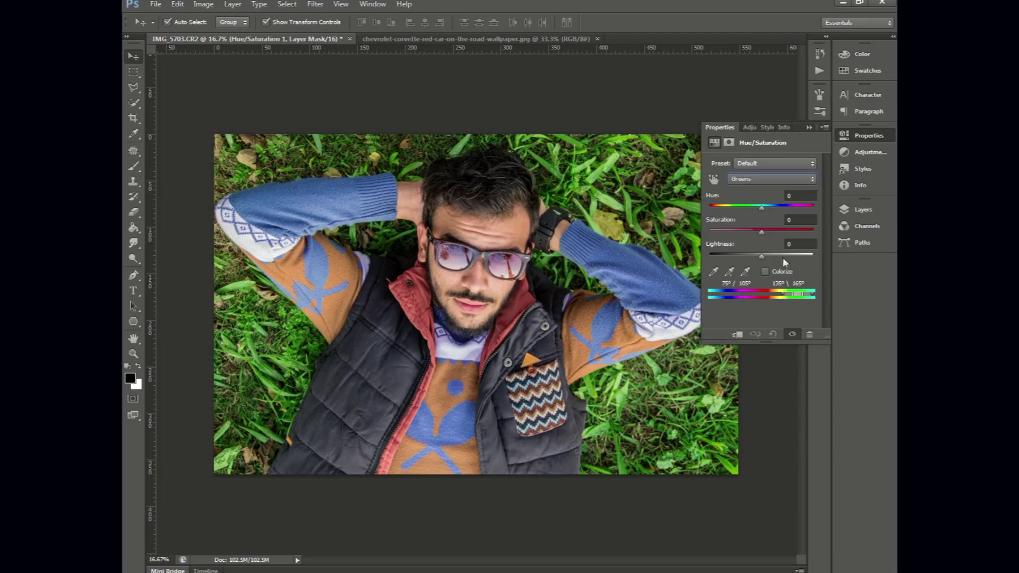
# Shift the range onto the grass greens and set Hue -66, Saturation +7, Lightness +19
pyautogui.moveTo(787, 297); pyautogui.dragTo(810, 298)
pyautogui.moveTo(726, 296); pyautogui.dragTo(715, 296)
pyautogui.moveTo(762, 208)
pyautogui.mouseDown()
pyautogui.moveTo(772, 209)
pyautogui.moveTo(727, 208)
pyautogui.mouseUp()
pyautogui.moveTo(722, 295); pyautogui.dragTo(801, 295)
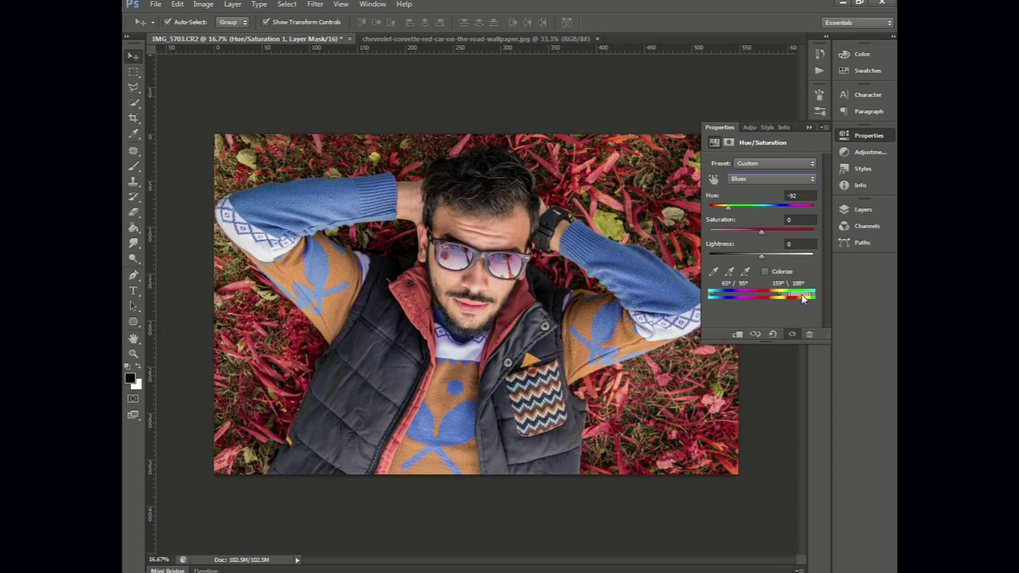
pyautogui.moveTo(728, 211); pyautogui.dragTo(735, 211)
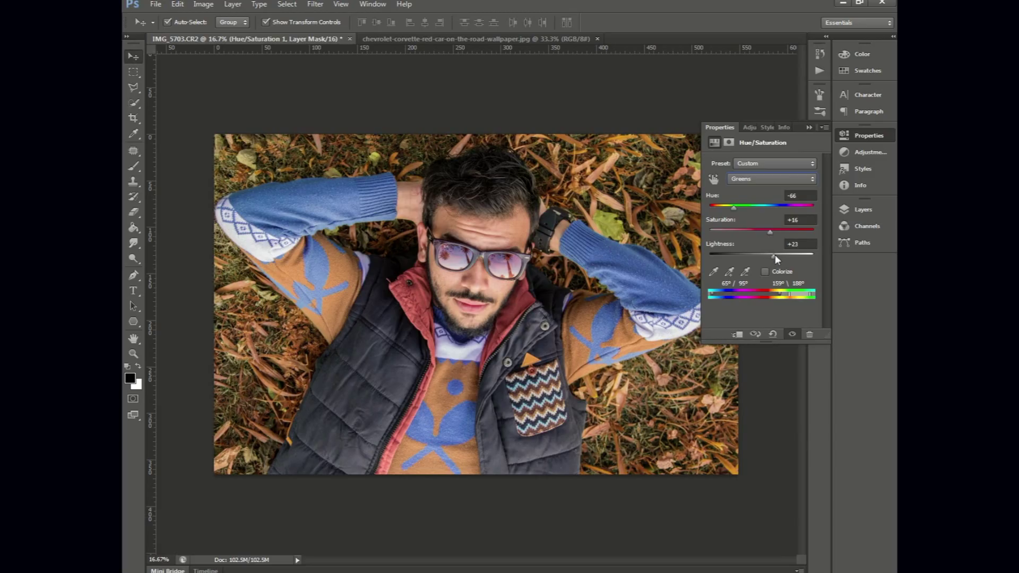
pyautogui.moveTo(769, 254)
pyautogui.mouseDown()
pyautogui.moveTo(713, 256)
pyautogui.moveTo(796, 256)
pyautogui.moveTo(694, 257)
pyautogui.moveTo(756, 257)
pyautogui.mouseUp()
# Toggle the brown-leaf adjustment on and off repeatedly to compare before and after
pyautogui.click(790, 334)
pyautogui.click(790, 334)
pyautogui.click(790, 334)
pyautogui.click(790, 334)
pyautogui.click(790, 334)
pyautogui.click(790, 334)
pyautogui.click(790, 334)
pyautogui.click(790, 334)
# Collapse Properties, switch to the chevrolet-corvette document and swap foreground/background colours
pyautogui.click(805, 127)
pyautogui.click(518, 40)
pyautogui.press('x')
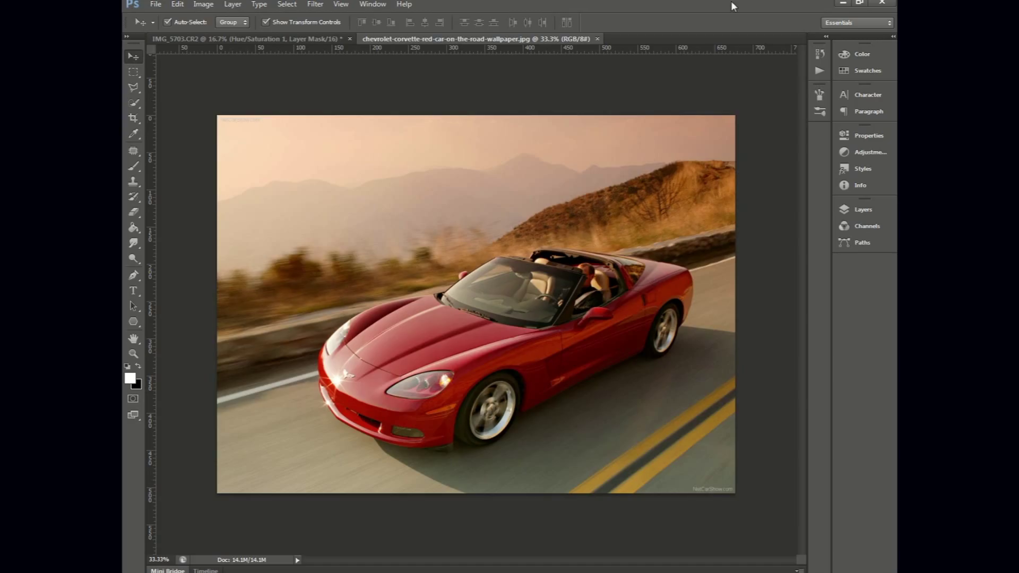
# Add a Hue/Saturation adjustment to the Corvette image limited to the Reds range
pyautogui.click(849, 153)
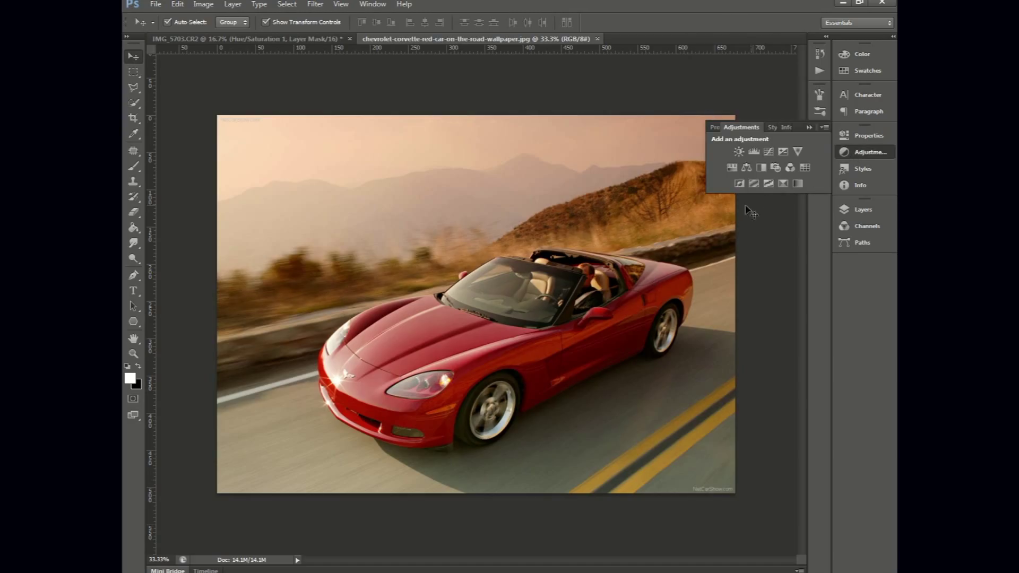
pyautogui.click(732, 165)
pyautogui.click(769, 179)
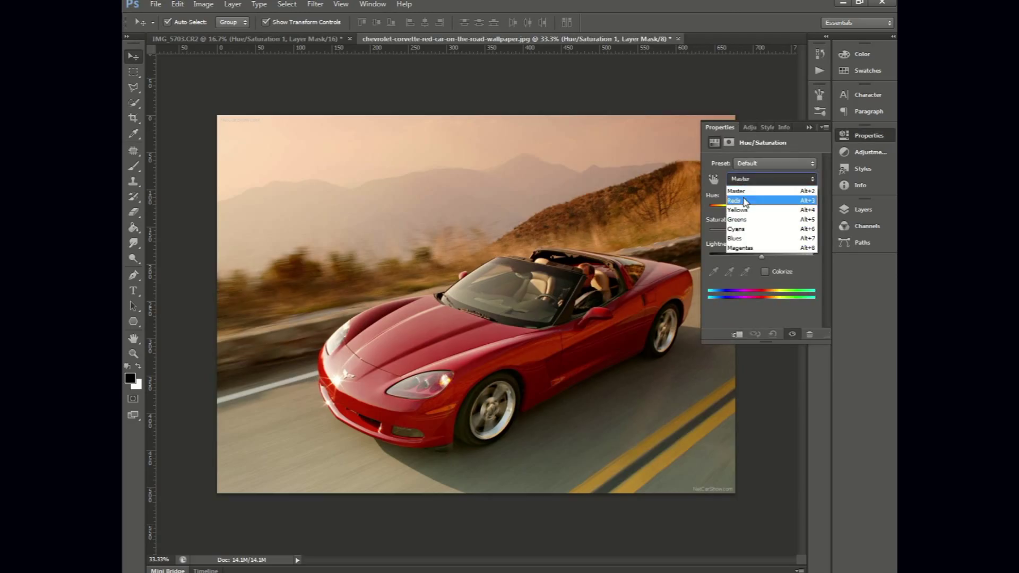
pyautogui.click(742, 201)
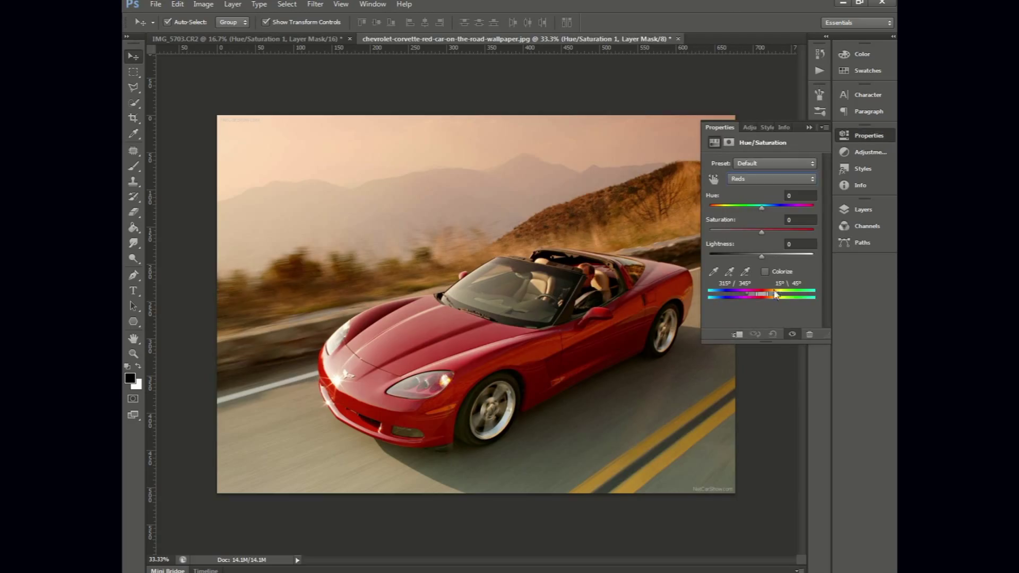
# Set the Reds Hue to -129 and fine-tune the red range sliders
pyautogui.moveTo(767, 294); pyautogui.dragTo(768, 286)
pyautogui.moveTo(765, 208); pyautogui.dragTo(720, 209)
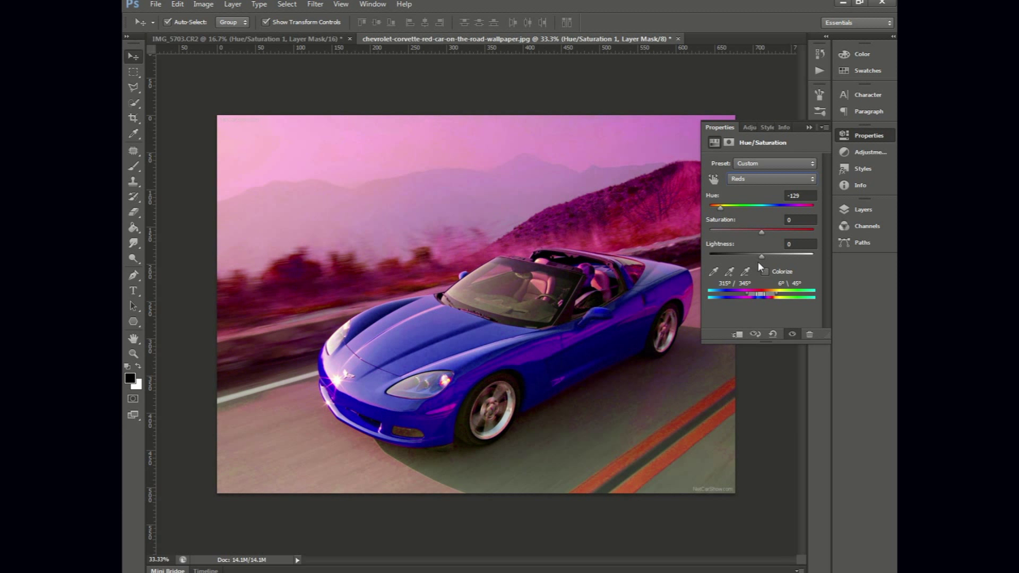
pyautogui.moveTo(769, 287); pyautogui.dragTo(772, 293)
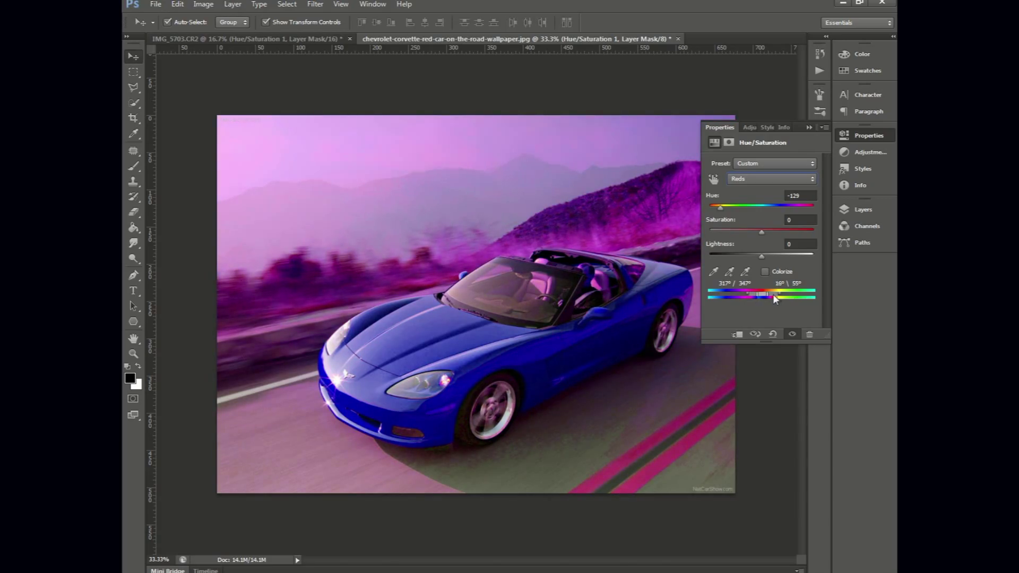
pyautogui.moveTo(773, 294); pyautogui.dragTo(775, 294)
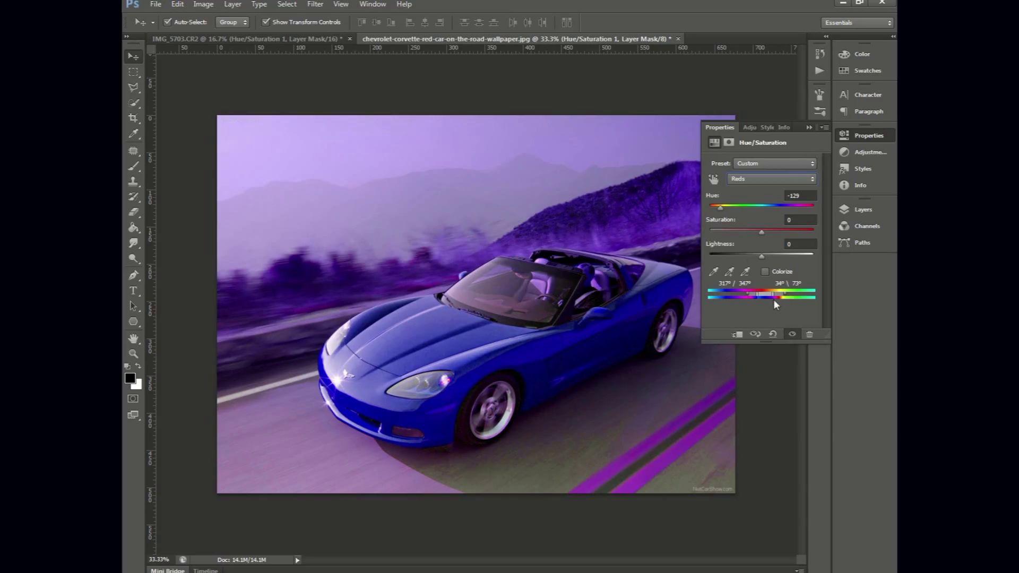
pyautogui.moveTo(775, 295)
pyautogui.mouseDown()
pyautogui.moveTo(760, 298)
pyautogui.moveTo(770, 296)
pyautogui.mouseUp()
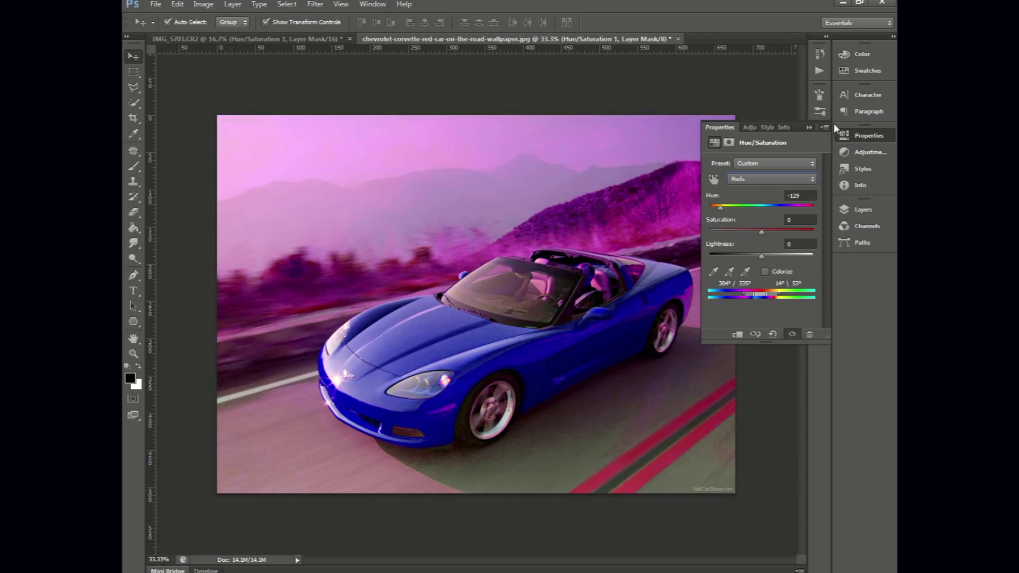
# Select the Hue/Saturation layer's mask and switch to the Brush tool
pyautogui.click(807, 128)
pyautogui.click(852, 212)
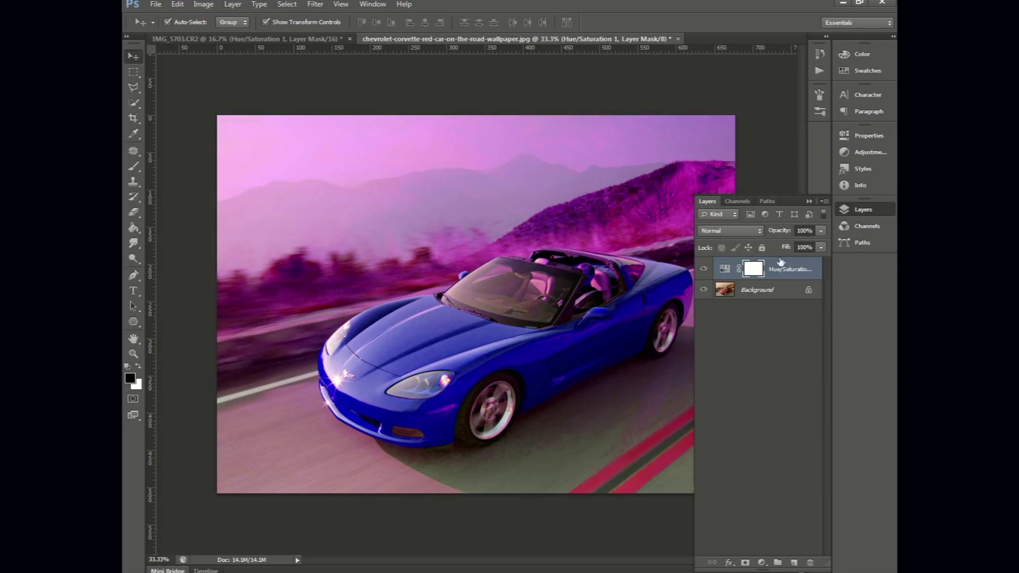
pyautogui.click(726, 272)
pyautogui.click(721, 272)
pyautogui.click(747, 271)
pyautogui.click(133, 166)
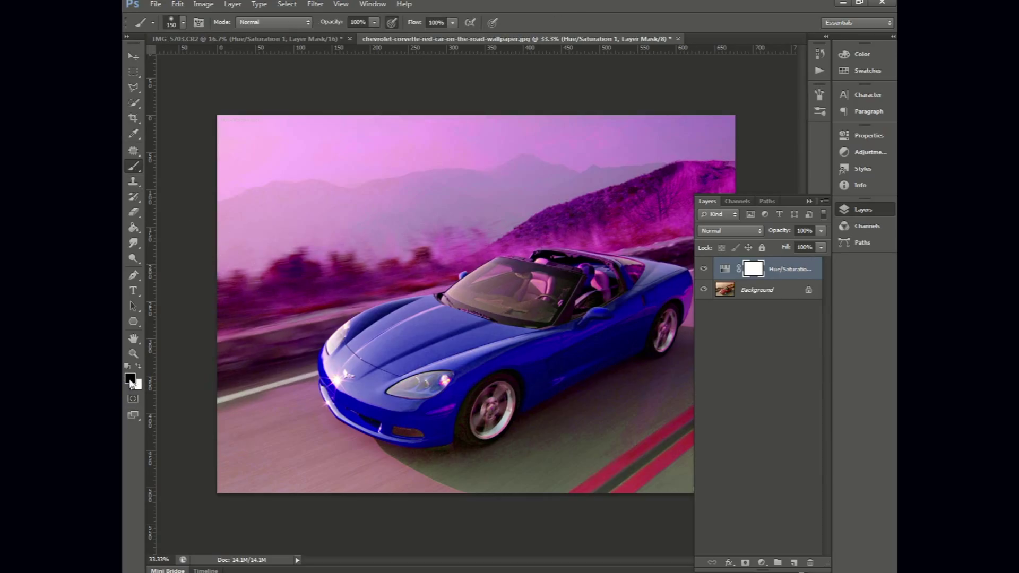
# Paint black on the mask over sky, road, road line, hills and wheels to clear the magenta
pyautogui.moveTo(309, 119); pyautogui.dragTo(163, 156)
pyautogui.moveTo(348, 96)
pyautogui.mouseDown()
pyautogui.moveTo(249, 159)
pyautogui.moveTo(382, 130)
pyautogui.moveTo(716, 133)
pyautogui.moveTo(562, 138)
pyautogui.moveTo(712, 143)
pyautogui.mouseUp()
pyautogui.click(809, 202)
pyautogui.moveTo(698, 435)
pyautogui.mouseDown()
pyautogui.moveTo(680, 451)
pyautogui.moveTo(663, 440)
pyautogui.moveTo(631, 467)
pyautogui.moveTo(624, 496)
pyautogui.mouseUp()
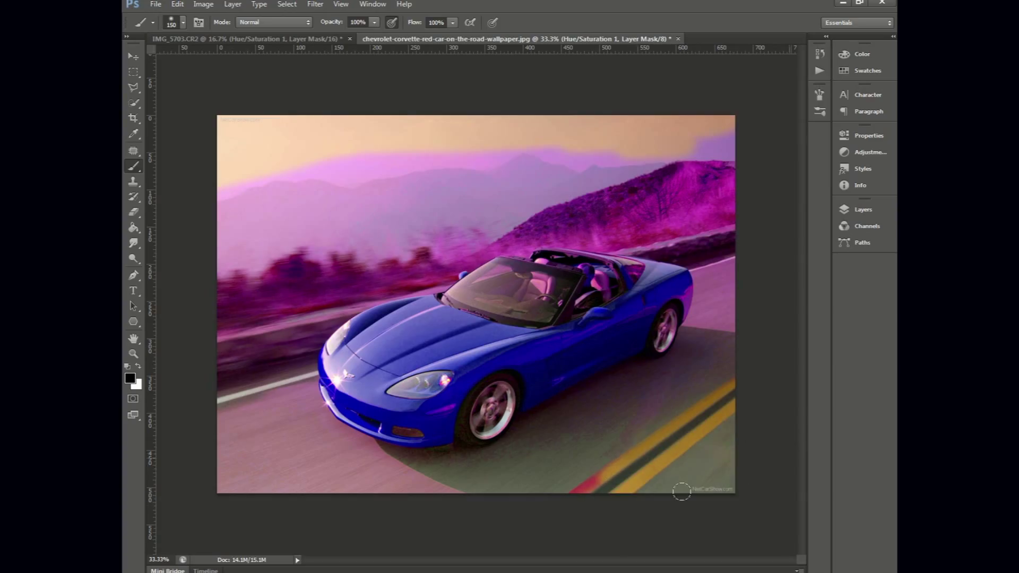
pyautogui.press(']')
pyautogui.moveTo(584, 437); pyautogui.dragTo(595, 420)
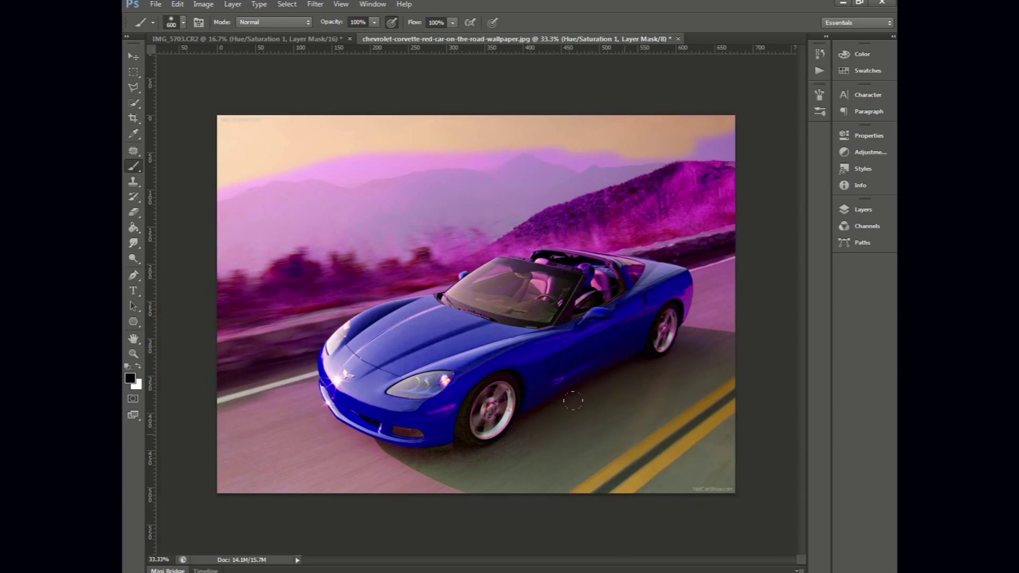
pyautogui.moveTo(430, 465)
pyautogui.mouseDown()
pyautogui.moveTo(321, 480)
pyautogui.moveTo(260, 271)
pyautogui.moveTo(270, 241)
pyautogui.mouseUp()
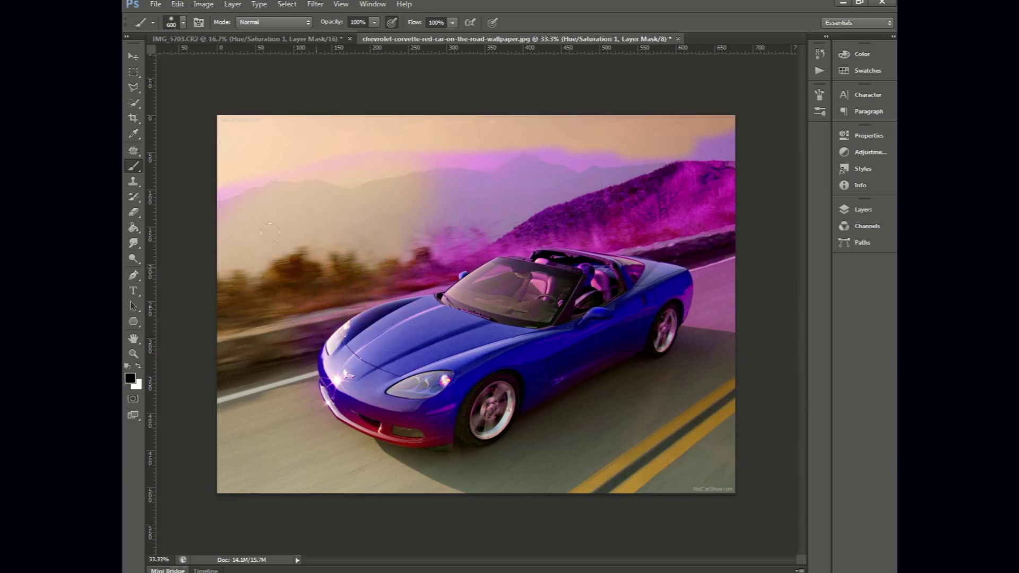
pyautogui.moveTo(342, 203)
pyautogui.mouseDown()
pyautogui.moveTo(685, 172)
pyautogui.moveTo(705, 319)
pyautogui.moveTo(720, 286)
pyautogui.mouseUp()
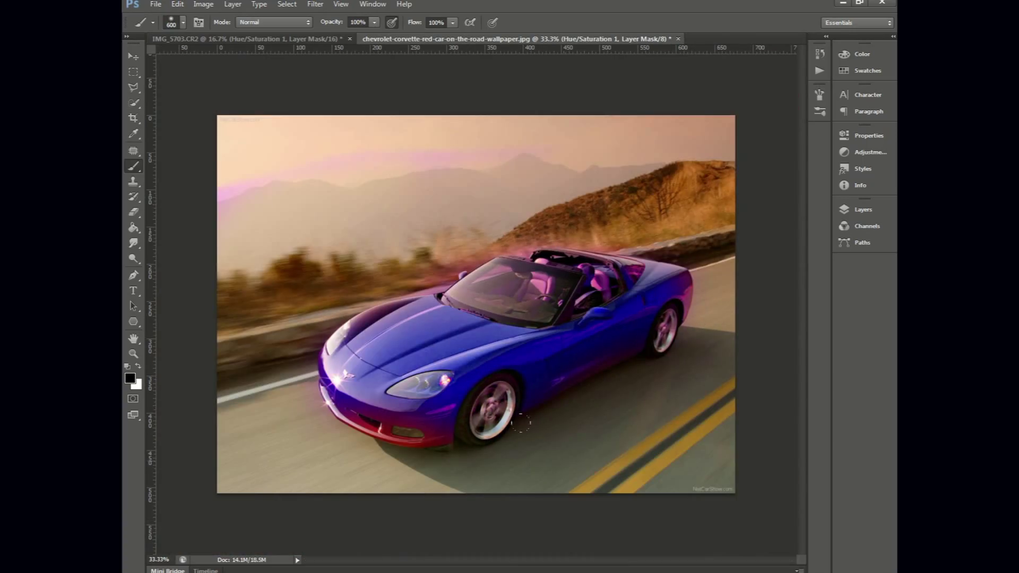
pyautogui.moveTo(487, 419); pyautogui.dragTo(486, 389)
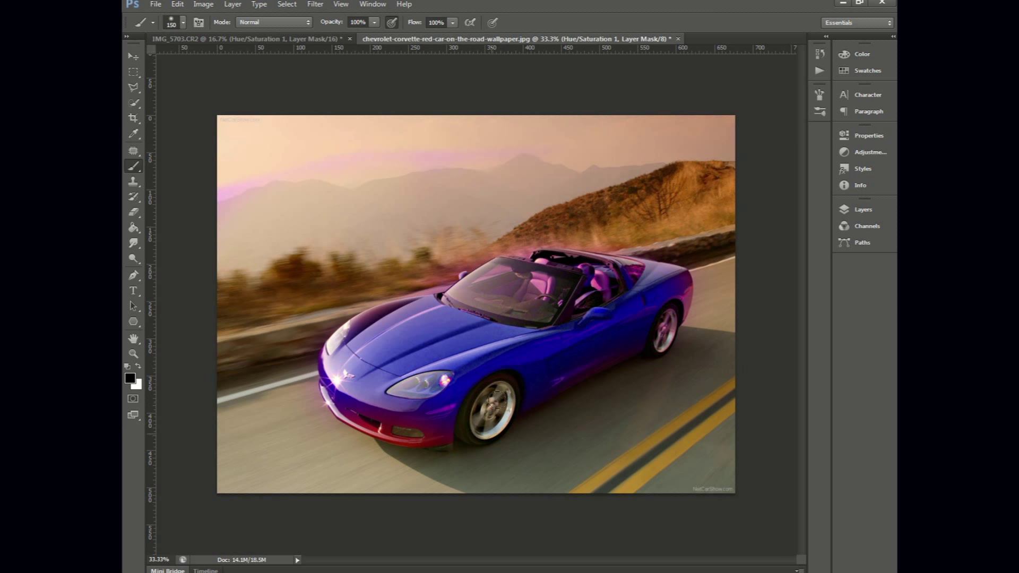
pyautogui.moveTo(652, 361); pyautogui.dragTo(667, 315)
# Zoom in and, with a smaller brush, mask the tint off the windshield, seats, rear window and roof edge
pyautogui.scroll(4, 547, 318)
pyautogui.scroll(2, 547, 318)
pyautogui.scroll(-2, 531, 326)
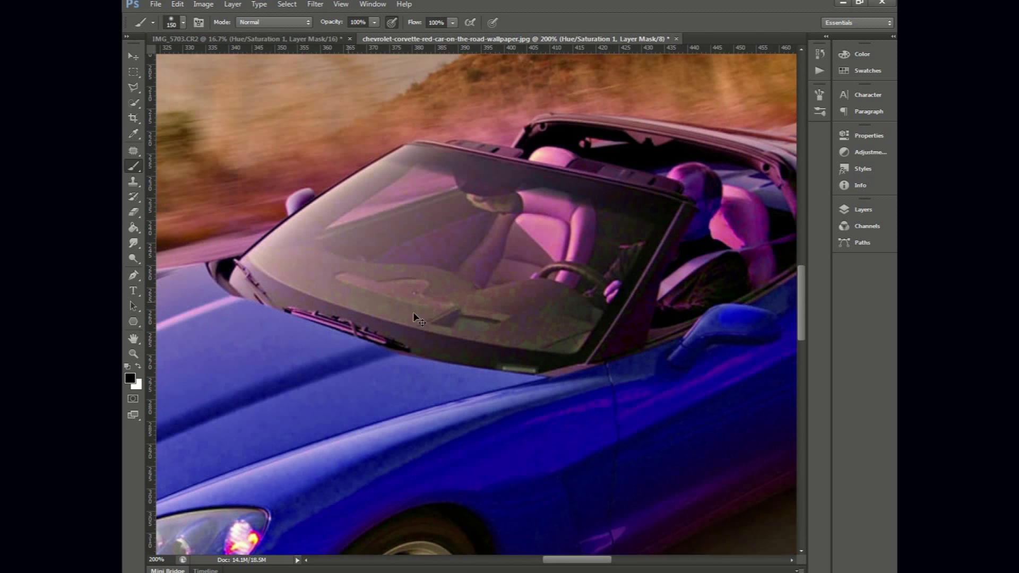
pyautogui.press('[')
pyautogui.press('[')
pyautogui.moveTo(531, 325)
pyautogui.mouseDown()
pyautogui.moveTo(407, 164)
pyautogui.moveTo(270, 259)
pyautogui.mouseUp()
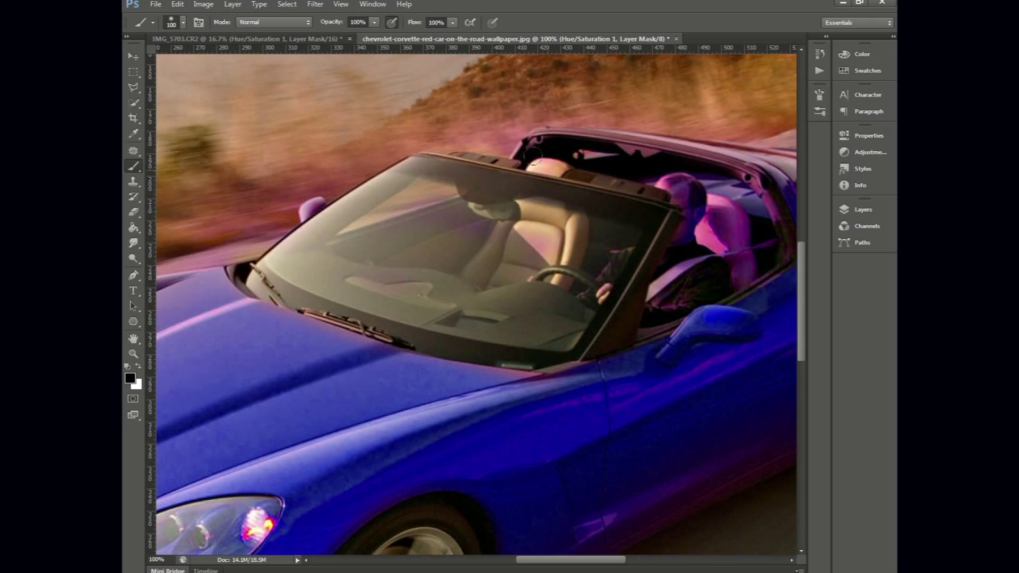
pyautogui.moveTo(472, 261); pyautogui.dragTo(429, 348)
pyautogui.moveTo(637, 271); pyautogui.dragTo(639, 254)
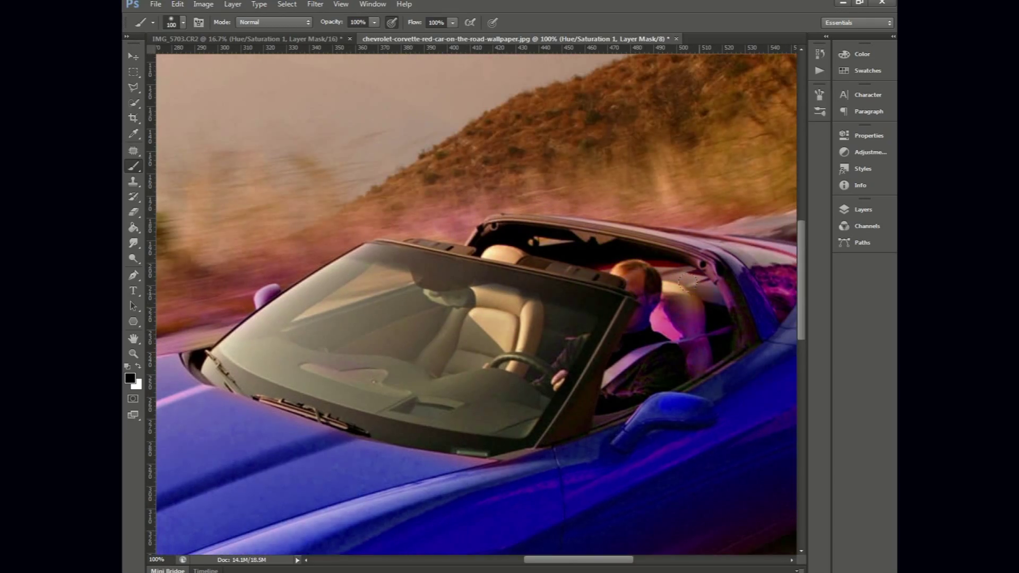
pyautogui.moveTo(523, 344); pyautogui.dragTo(406, 368)
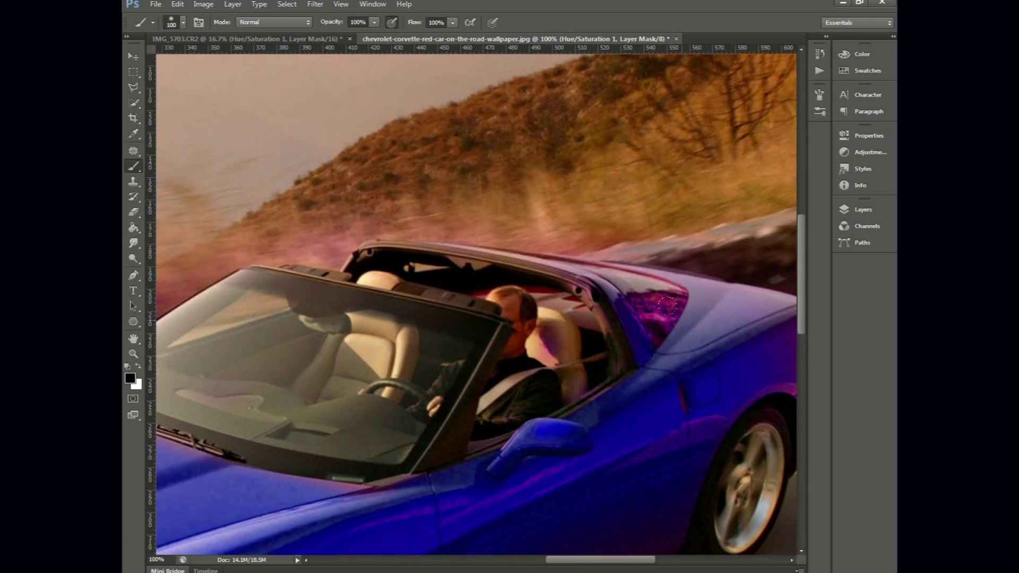
pyautogui.moveTo(668, 306); pyautogui.dragTo(636, 316)
pyautogui.moveTo(669, 279); pyautogui.dragTo(536, 250)
# Pan over the hood, headlights and rear of the car, switching the brush to white
pyautogui.moveTo(170, 546)
pyautogui.mouseDown()
pyautogui.moveTo(561, 465)
pyautogui.moveTo(624, 428)
pyautogui.mouseUp()
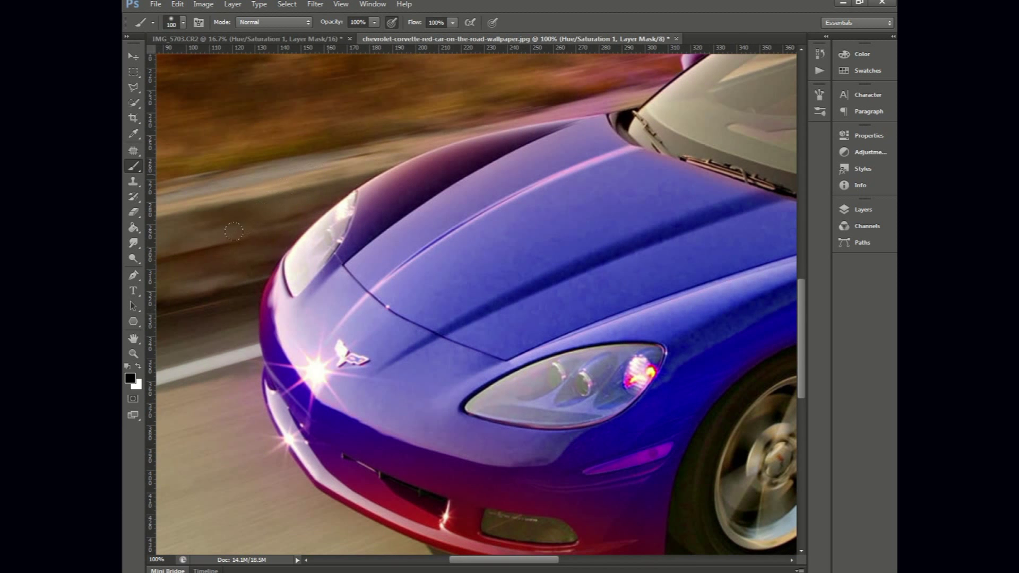
pyautogui.moveTo(632, 85); pyautogui.dragTo(483, 268)
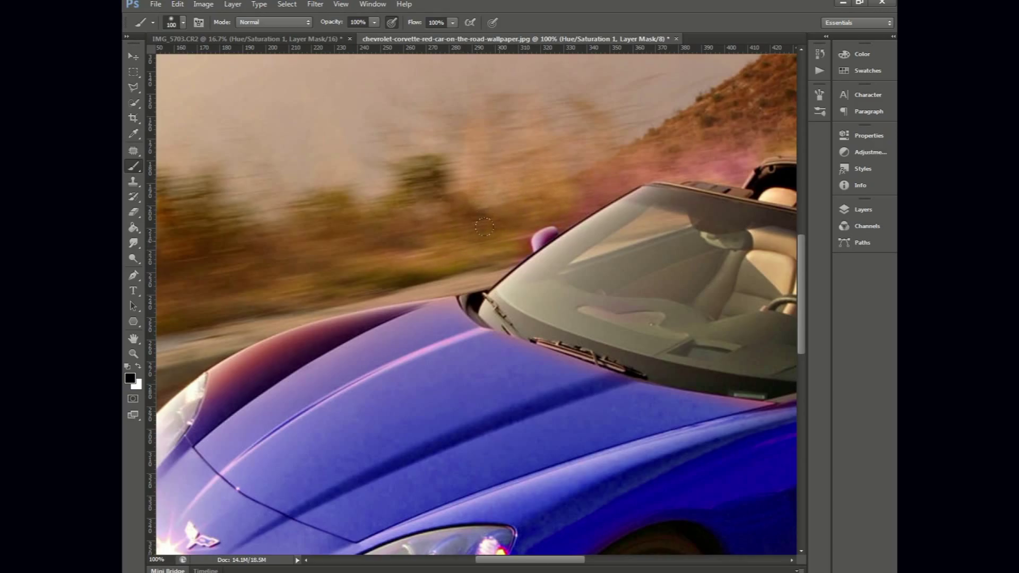
pyautogui.moveTo(691, 136); pyautogui.dragTo(494, 207)
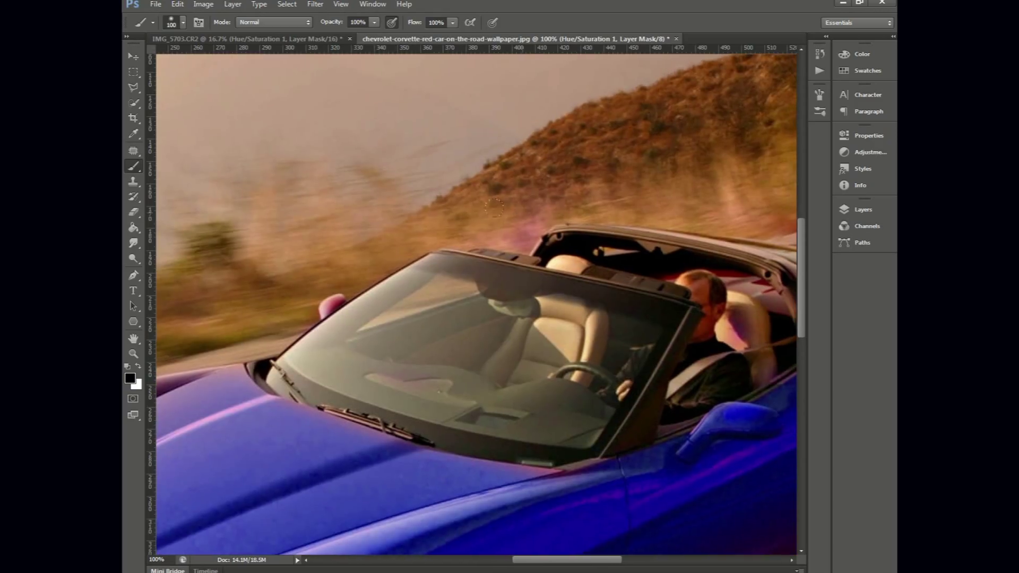
pyautogui.moveTo(675, 155); pyautogui.dragTo(339, 303)
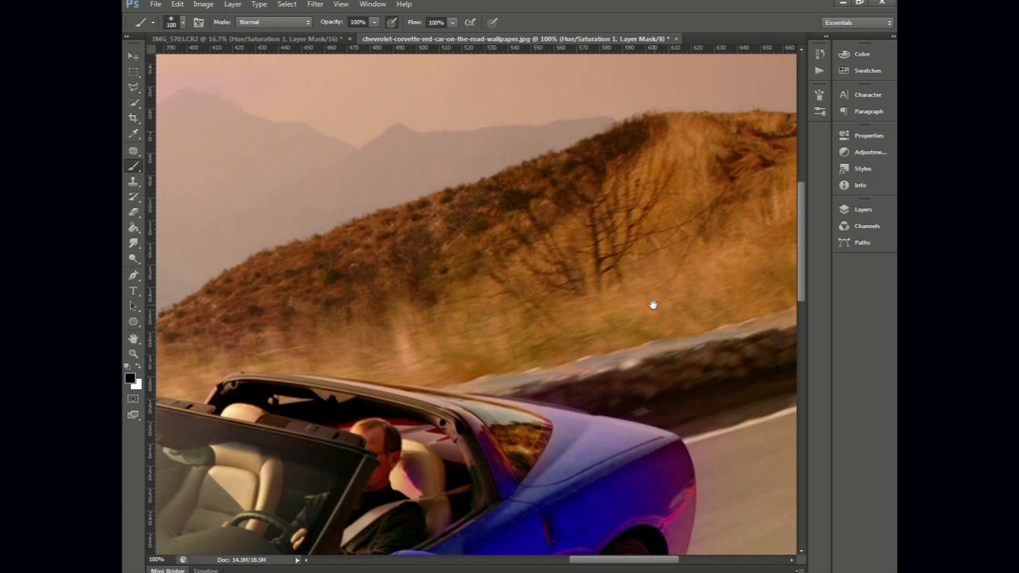
pyautogui.moveTo(654, 305)
pyautogui.mouseDown()
pyautogui.moveTo(227, 194)
pyautogui.moveTo(614, 209)
pyautogui.mouseUp()
pyautogui.moveTo(614, 308); pyautogui.dragTo(584, 210)
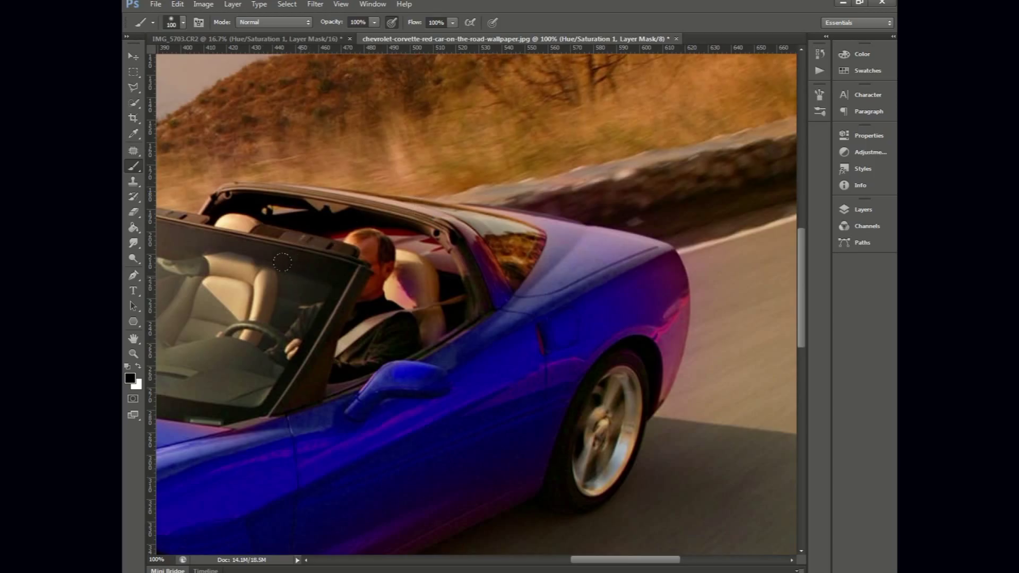
pyautogui.press('x')
# Paint blue onto the rear fender and lower door, clearing the magenta fringe beside them
pyautogui.moveTo(649, 270); pyautogui.dragTo(652, 312)
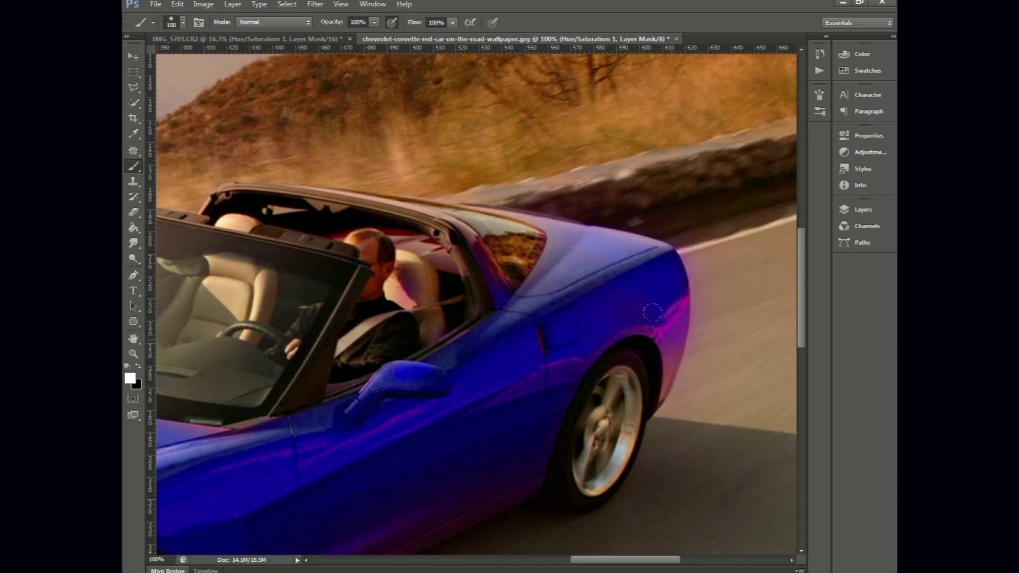
pyautogui.moveTo(647, 351); pyautogui.dragTo(639, 364)
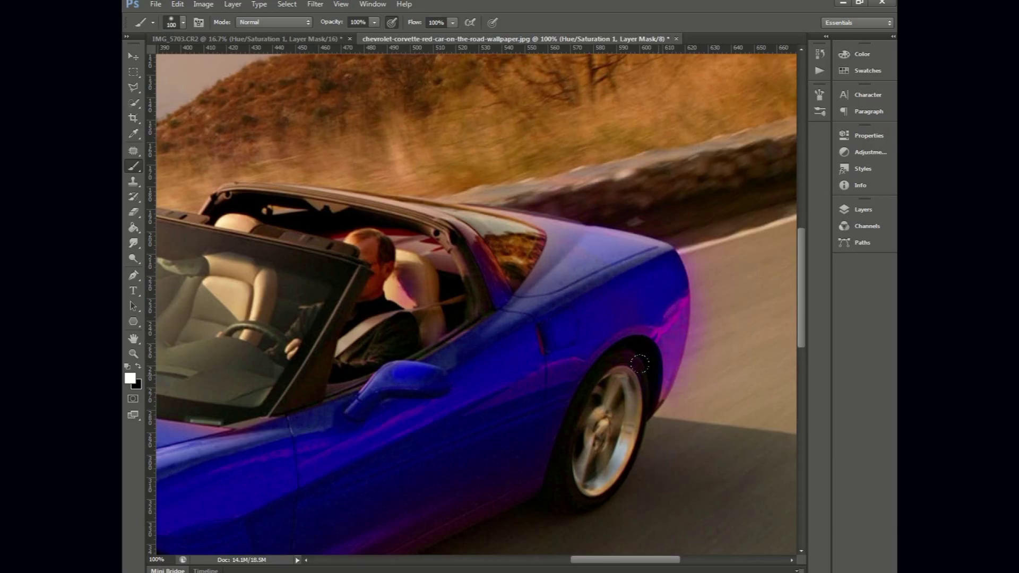
pyautogui.press('x')
pyautogui.moveTo(691, 255); pyautogui.dragTo(683, 366)
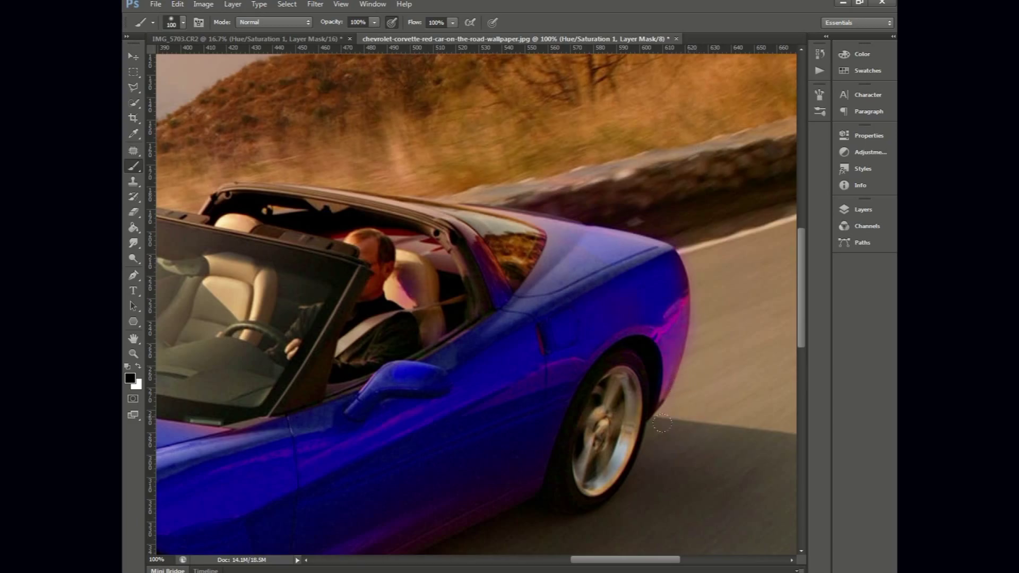
pyautogui.moveTo(653, 461); pyautogui.dragTo(727, 318)
pyautogui.press('x')
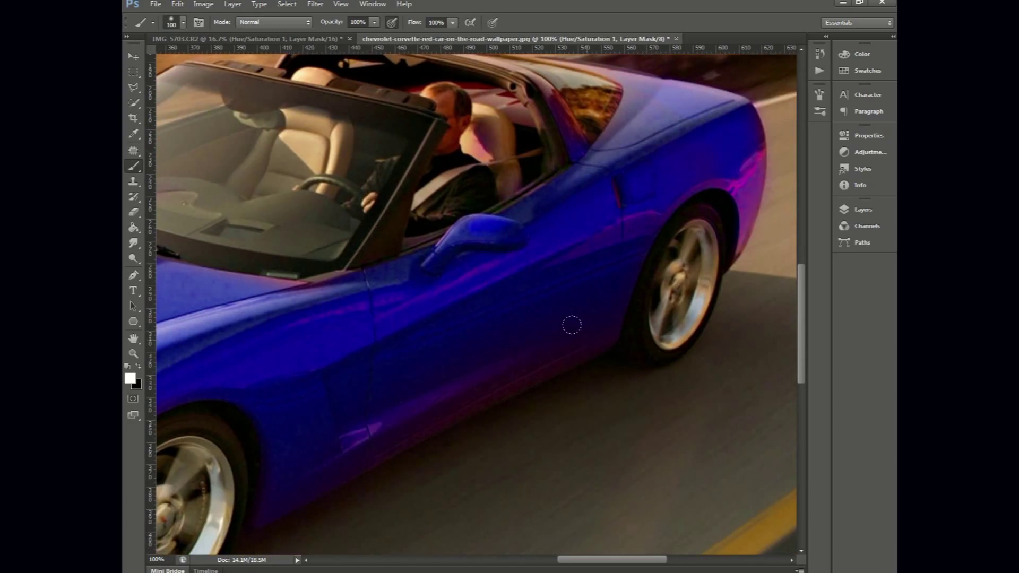
pyautogui.moveTo(366, 423); pyautogui.dragTo(289, 468)
pyautogui.moveTo(295, 478); pyautogui.dragTo(381, 393)
pyautogui.press('x')
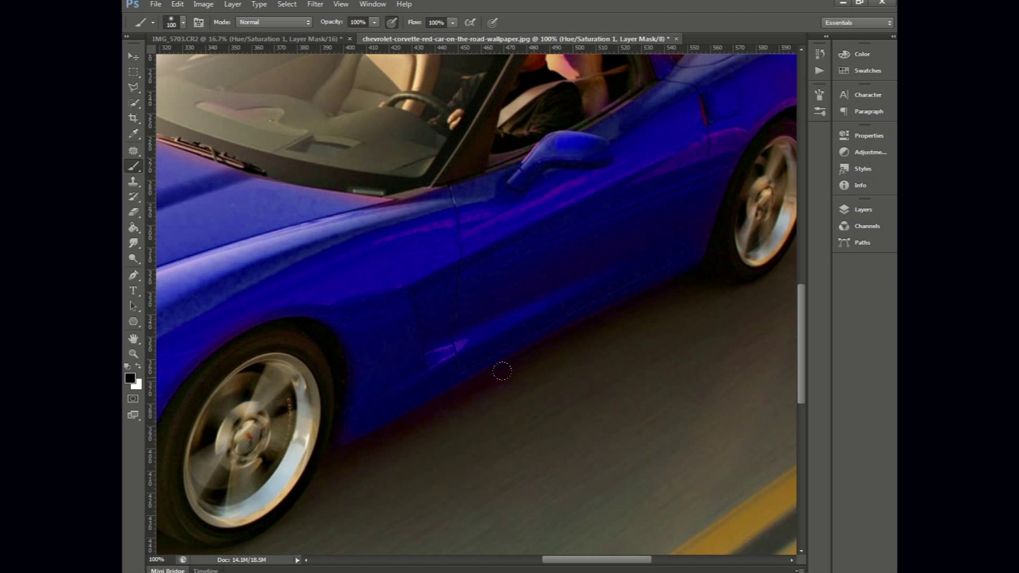
pyautogui.moveTo(501, 371); pyautogui.dragTo(427, 406)
# Paint the front bumper blue while restoring the fog lamp's original colour
pyautogui.moveTo(315, 501); pyautogui.dragTo(537, 391)
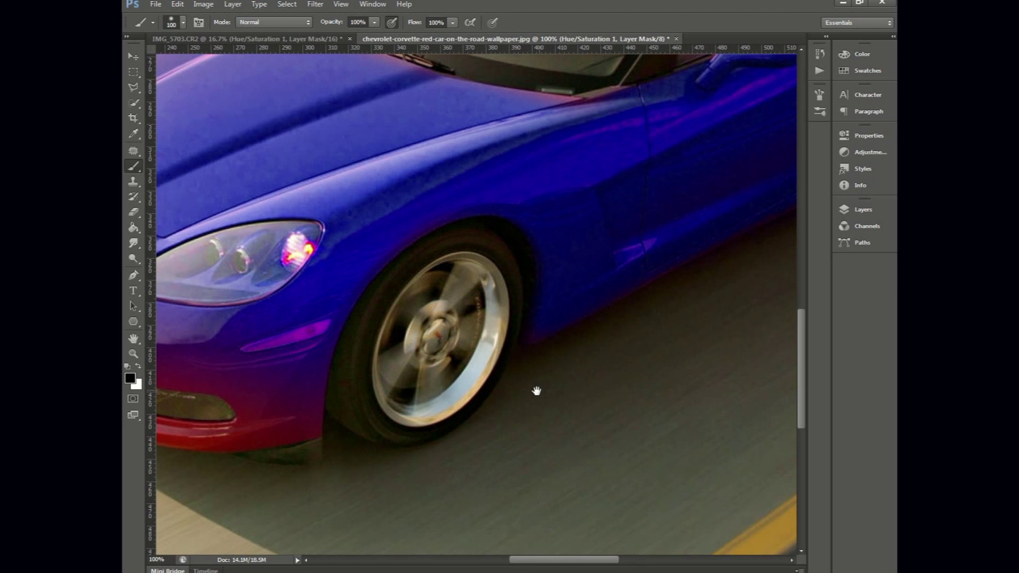
pyautogui.moveTo(292, 345); pyautogui.dragTo(601, 333)
pyautogui.press('x')
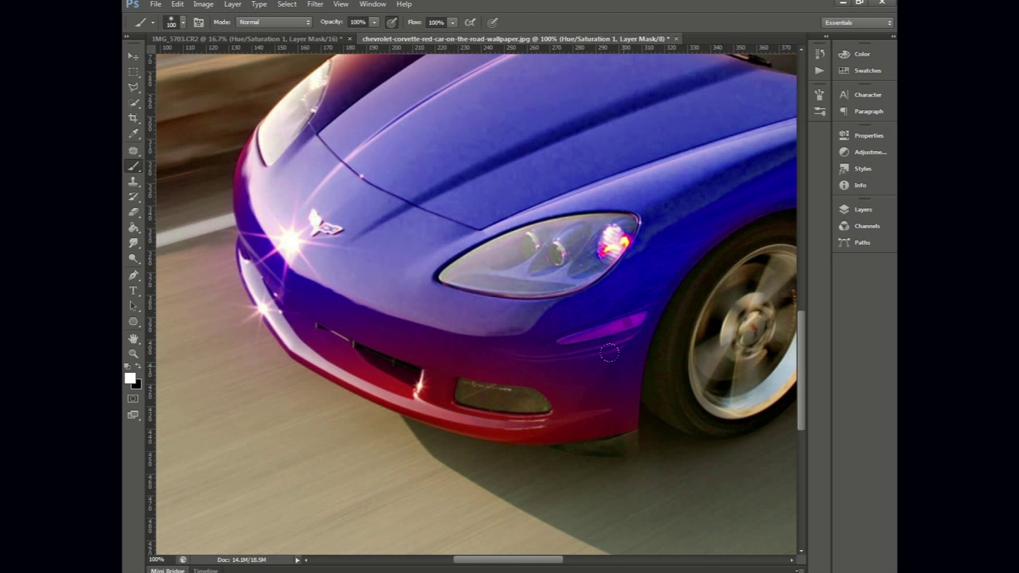
pyautogui.moveTo(600, 370)
pyautogui.mouseDown()
pyautogui.moveTo(595, 411)
pyautogui.moveTo(451, 419)
pyautogui.moveTo(358, 377)
pyautogui.moveTo(270, 319)
pyautogui.moveTo(448, 361)
pyautogui.moveTo(562, 346)
pyautogui.moveTo(515, 324)
pyautogui.mouseUp()
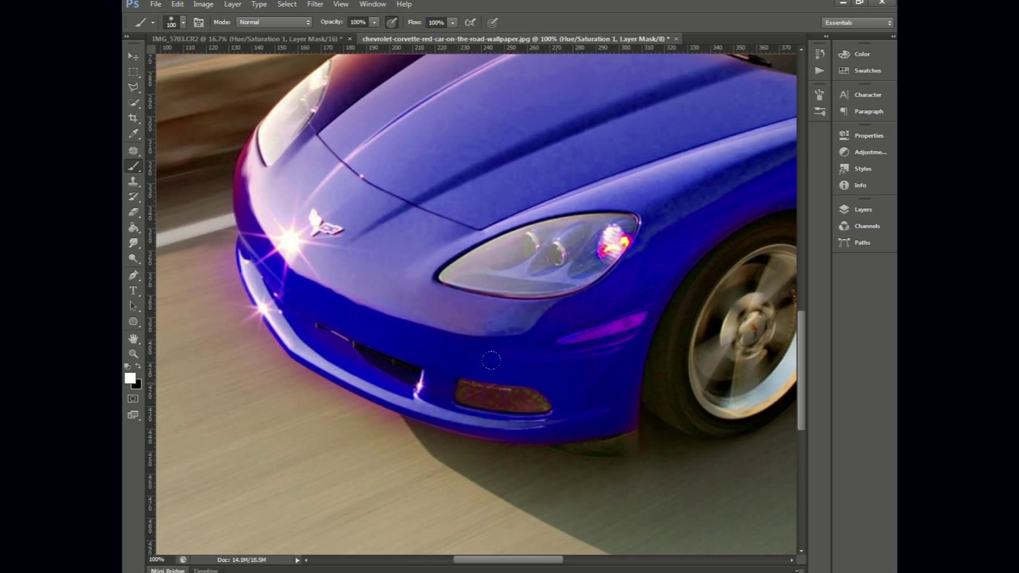
pyautogui.press('x')
pyautogui.moveTo(528, 378)
pyautogui.mouseDown()
pyautogui.moveTo(546, 403)
pyautogui.moveTo(493, 393)
pyautogui.mouseUp()
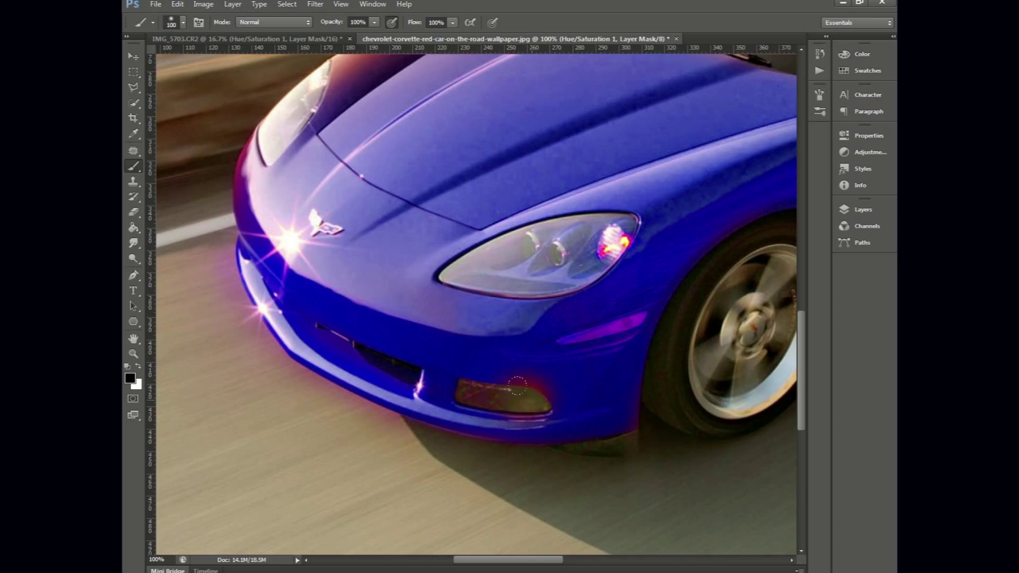
pyautogui.press('x')
pyautogui.moveTo(542, 361); pyautogui.dragTo(515, 395)
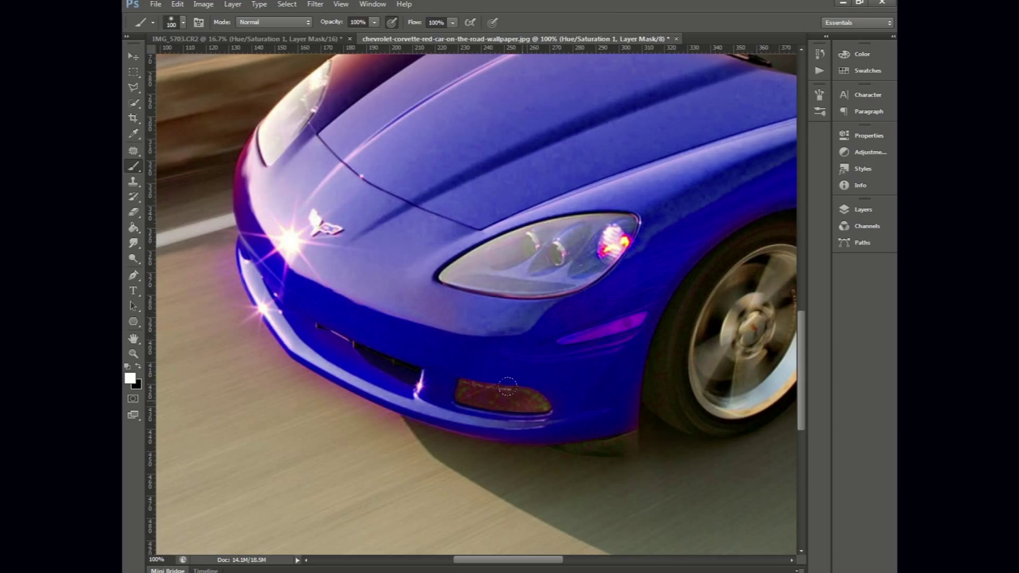
pyautogui.press('[')
pyautogui.press('[')
pyautogui.press('[')
pyautogui.press('[')
pyautogui.press('x')
pyautogui.moveTo(543, 405)
pyautogui.mouseDown()
pyautogui.moveTo(461, 387)
pyautogui.moveTo(525, 405)
pyautogui.mouseUp()
pyautogui.moveTo(603, 252)
pyautogui.mouseDown()
pyautogui.moveTo(704, 361)
pyautogui.moveTo(714, 344)
pyautogui.moveTo(701, 361)
pyautogui.moveTo(887, 449)
pyautogui.mouseUp()
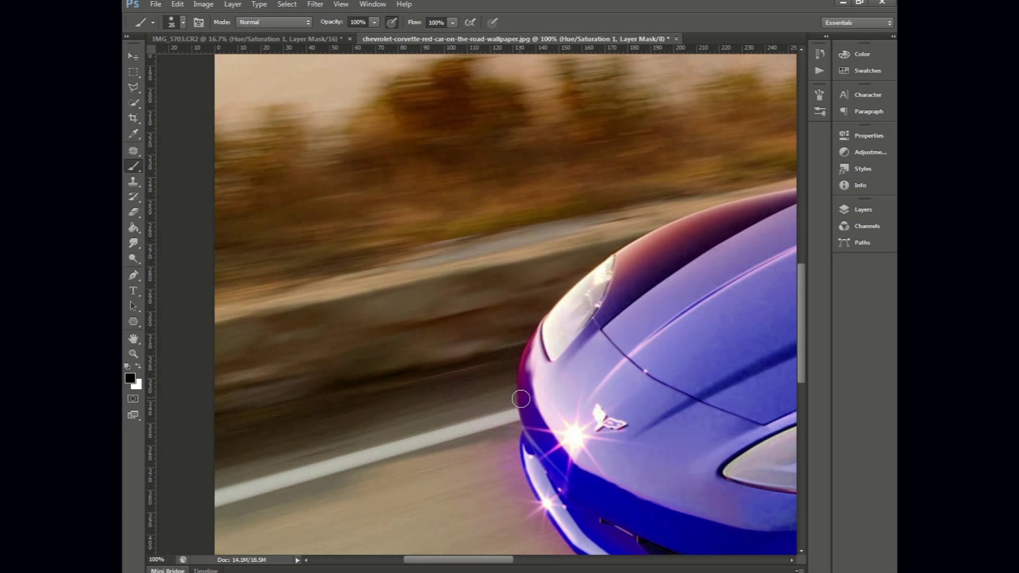
# Extend the blue over the nose edge and the dark reddish hood patch
pyautogui.press('x')
pyautogui.moveTo(524, 397); pyautogui.dragTo(541, 333)
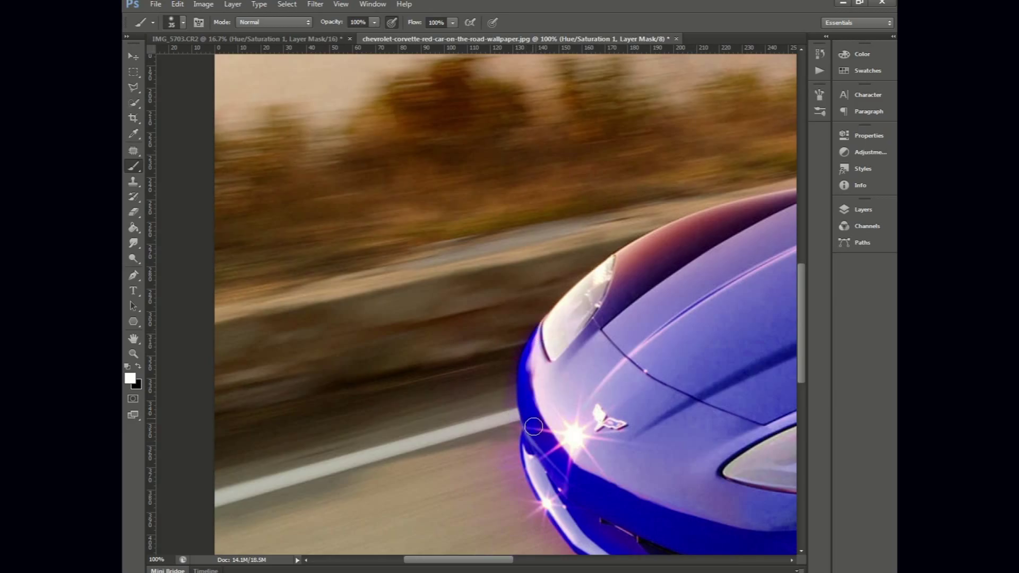
pyautogui.press('x')
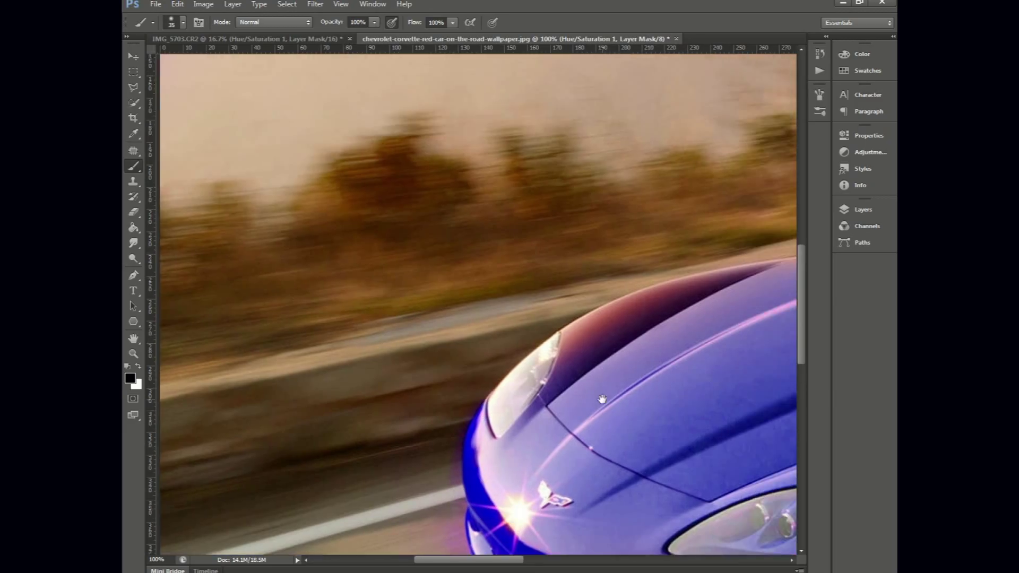
pyautogui.moveTo(649, 408); pyautogui.dragTo(591, 488)
pyautogui.press('x')
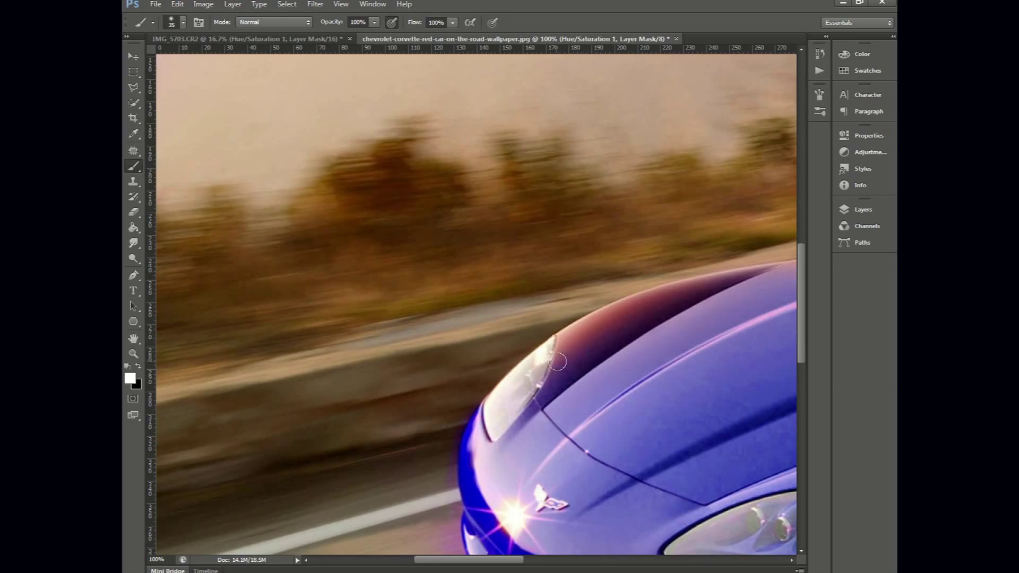
pyautogui.moveTo(553, 376)
pyautogui.mouseDown()
pyautogui.moveTo(568, 342)
pyautogui.moveTo(618, 312)
pyautogui.moveTo(606, 317)
pyautogui.moveTo(789, 266)
pyautogui.moveTo(674, 282)
pyautogui.mouseUp()
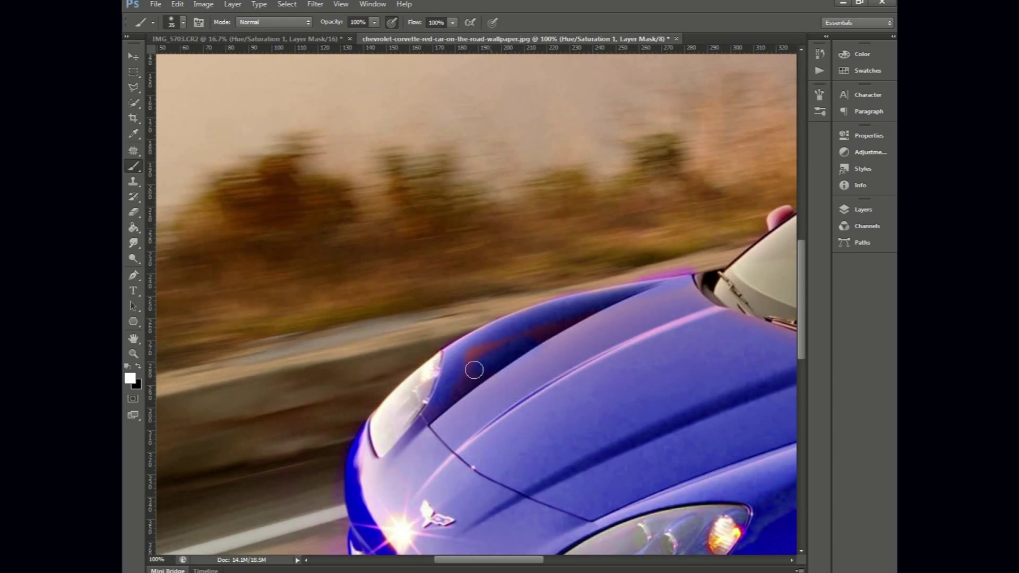
pyautogui.moveTo(504, 352)
pyautogui.mouseDown()
pyautogui.moveTo(498, 368)
pyautogui.moveTo(527, 366)
pyautogui.mouseUp()
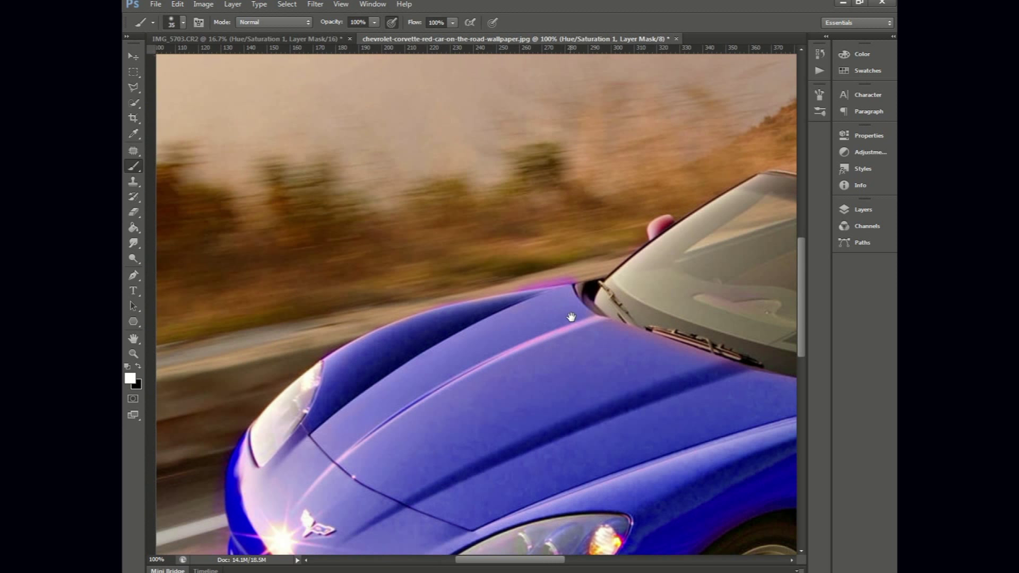
# Paint the side mirror blue and remove the pink fringe along the hood and windshield
pyautogui.moveTo(692, 294); pyautogui.dragTo(573, 325)
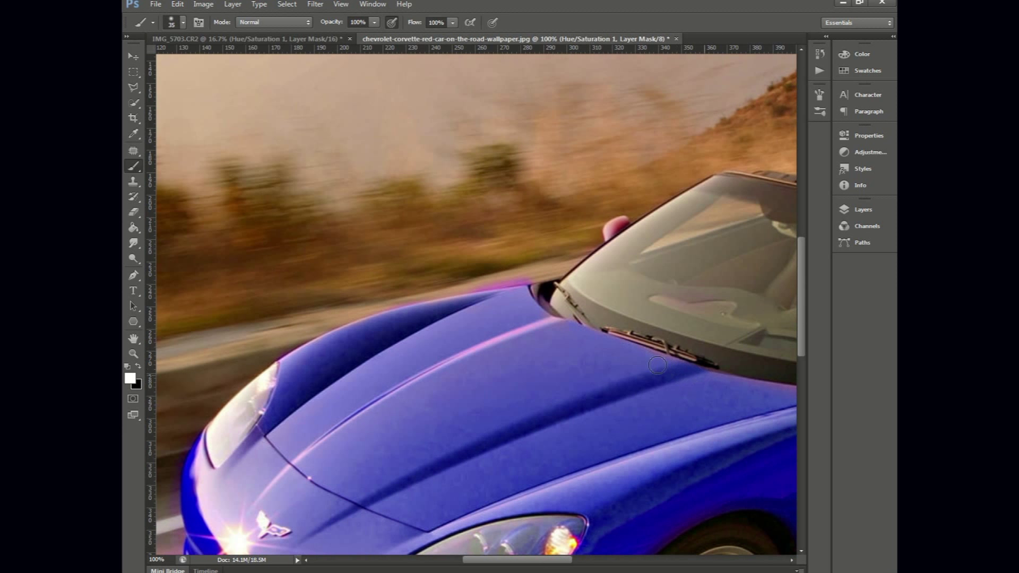
pyautogui.moveTo(724, 379); pyautogui.dragTo(592, 346)
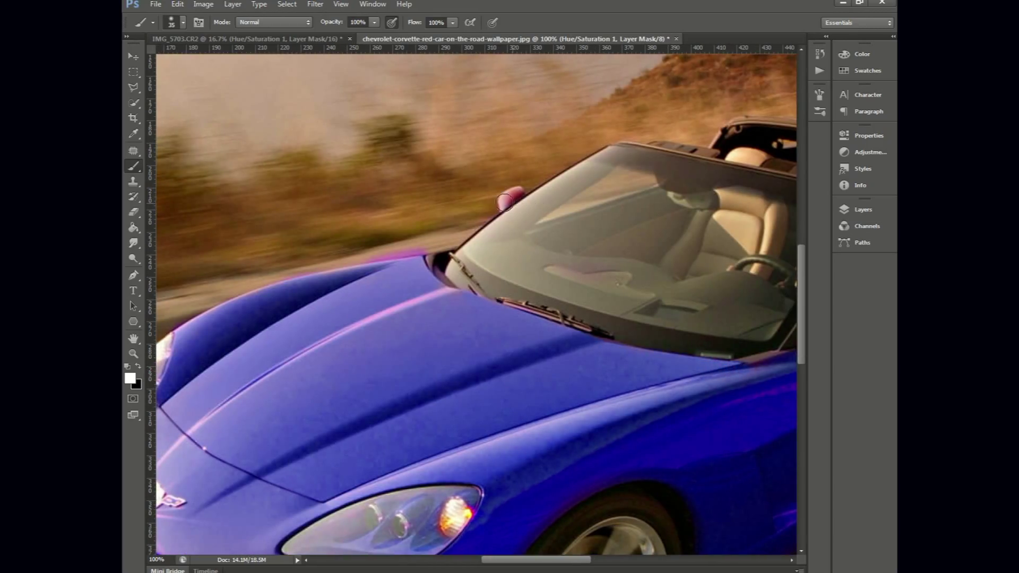
pyautogui.moveTo(501, 206); pyautogui.dragTo(519, 196)
pyautogui.press('x')
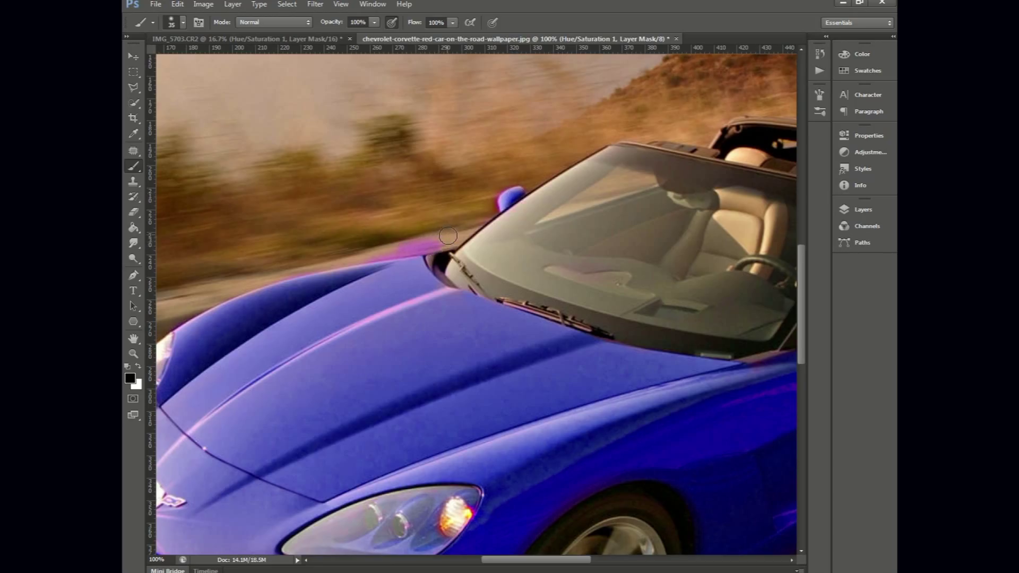
pyautogui.moveTo(447, 236)
pyautogui.mouseDown()
pyautogui.moveTo(383, 253)
pyautogui.moveTo(443, 246)
pyautogui.moveTo(280, 282)
pyautogui.mouseUp()
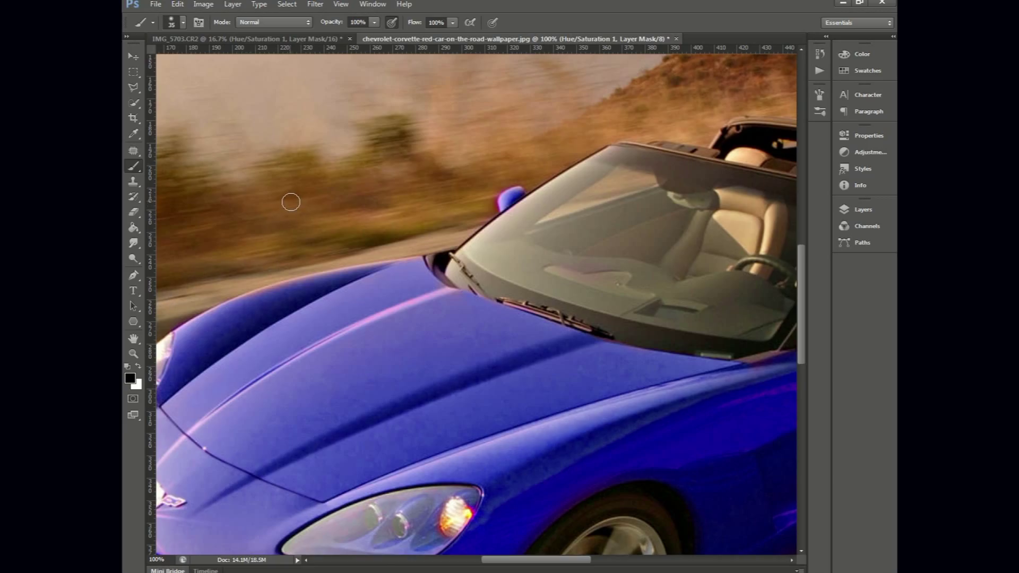
pyautogui.hotkey('ctrl', '0')
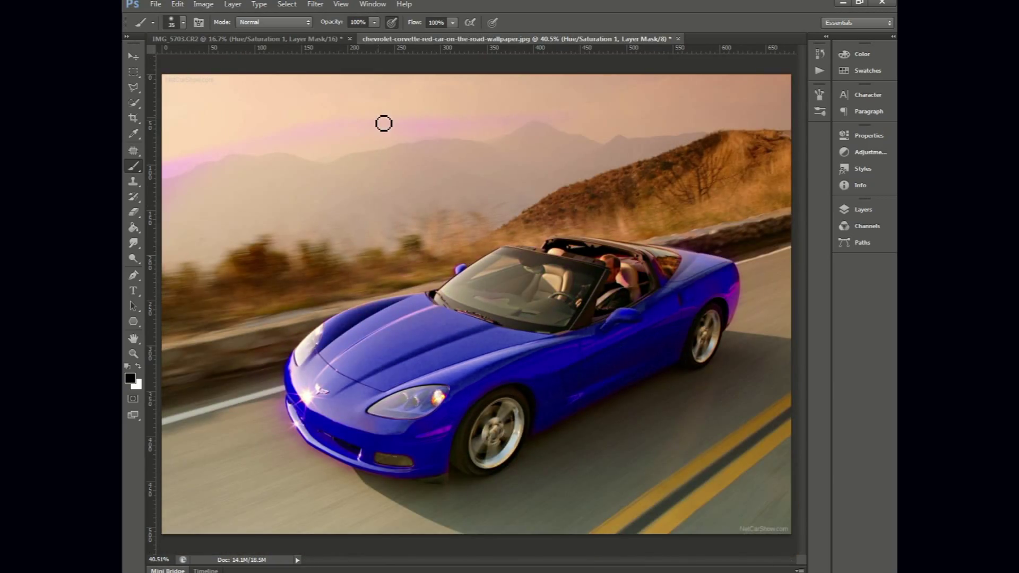
# With a 250 brush, paint away the pink fringe along the mountain ridge and under the bumper
pyautogui.press(']')
pyautogui.press(']')
pyautogui.press(']')
pyautogui.moveTo(321, 100)
pyautogui.mouseDown()
pyautogui.moveTo(170, 125)
pyautogui.moveTo(149, 67)
pyautogui.mouseUp()
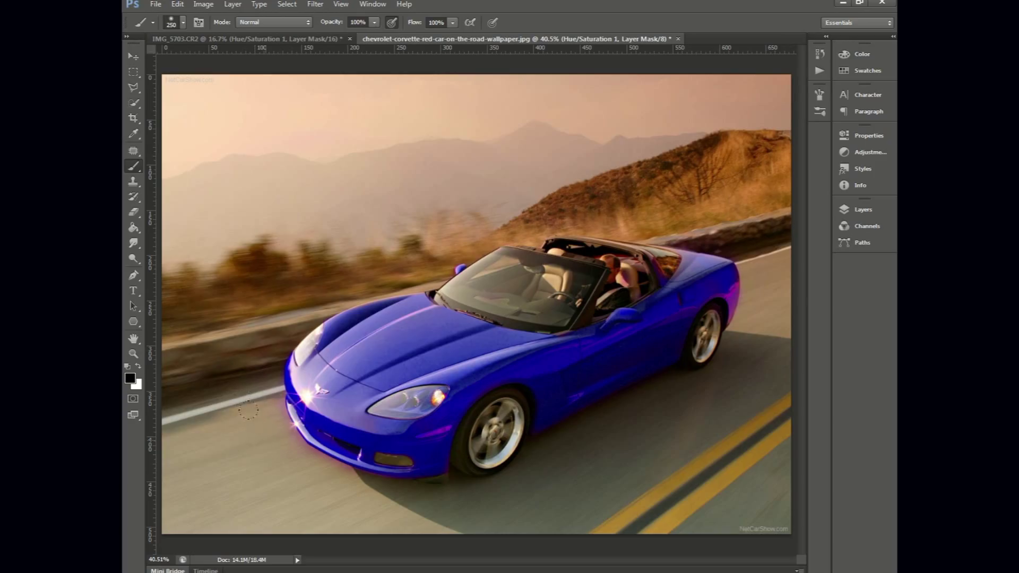
pyautogui.moveTo(273, 441); pyautogui.dragTo(434, 496)
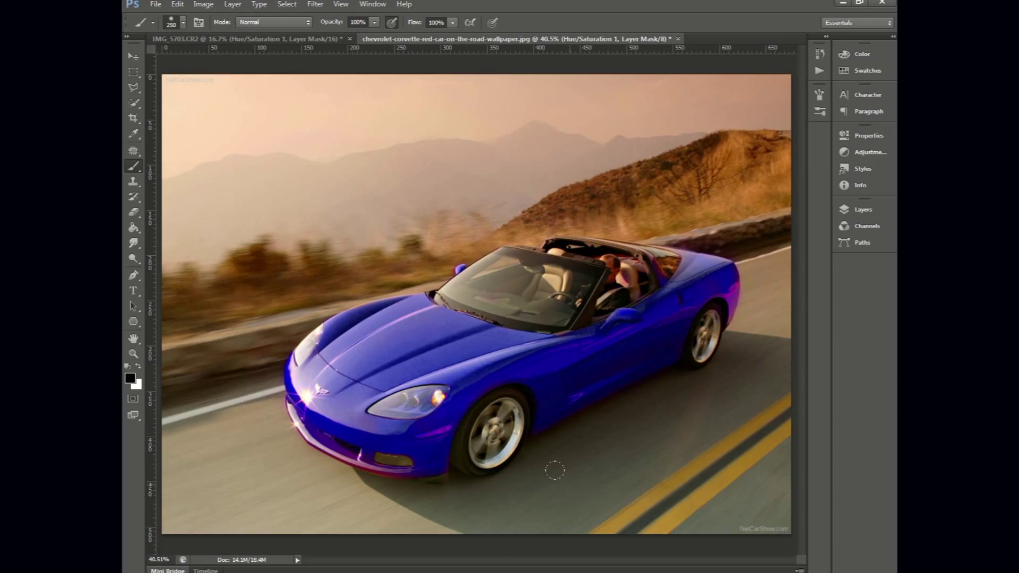